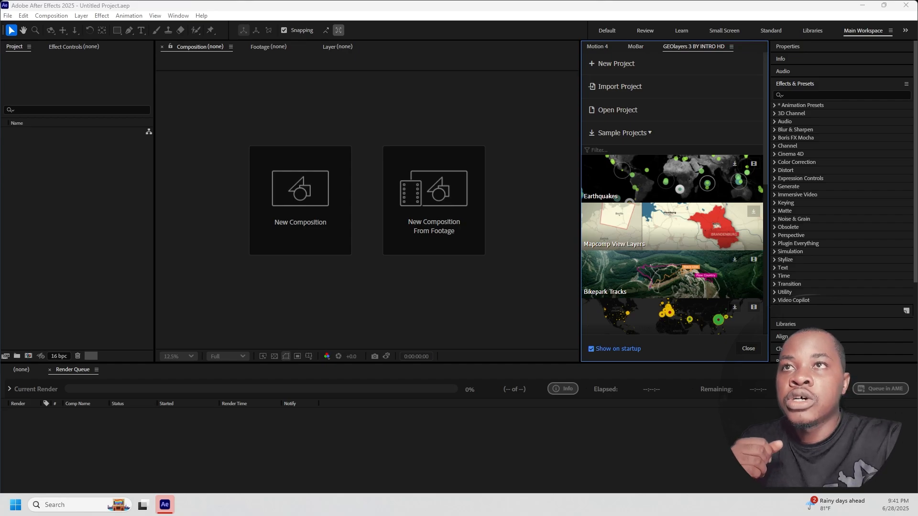
- Start a new GEOlayers project and name its mapcomp "nvidia US"
{"action": "left_click", "coordinate": [615, 64]}
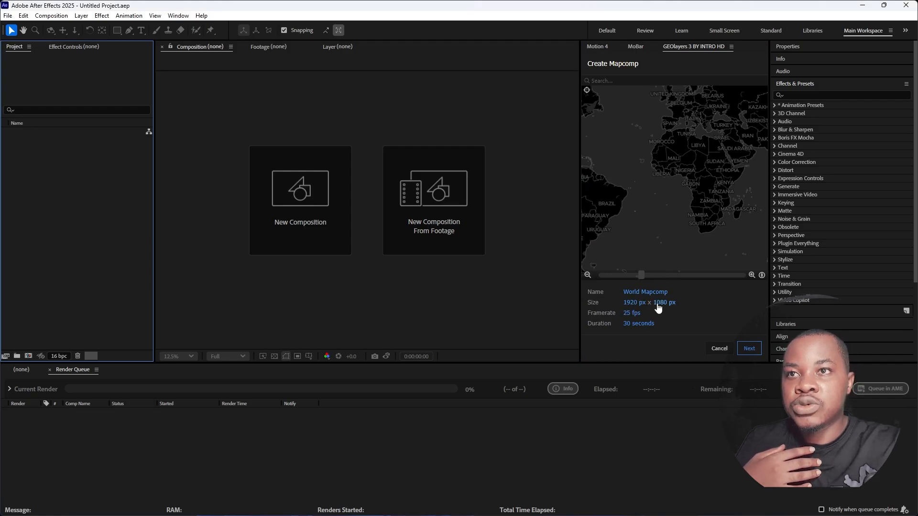
{"action": "left_click", "coordinate": [633, 294]}
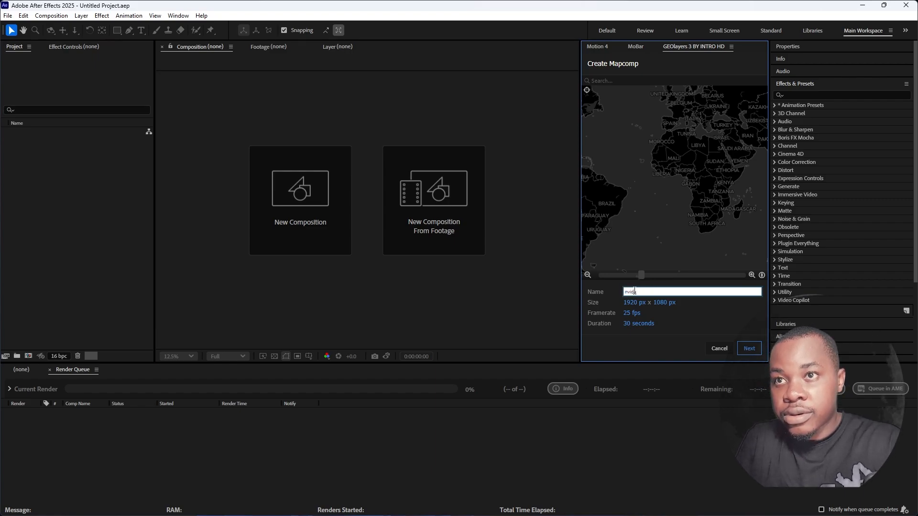
{"action": "type", "text": "nvidia "}
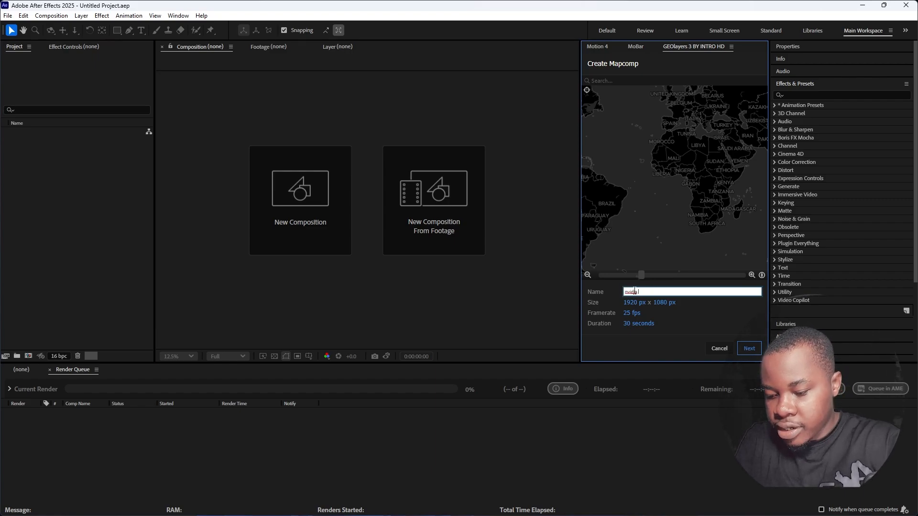
{"action": "type", "text": "US"}
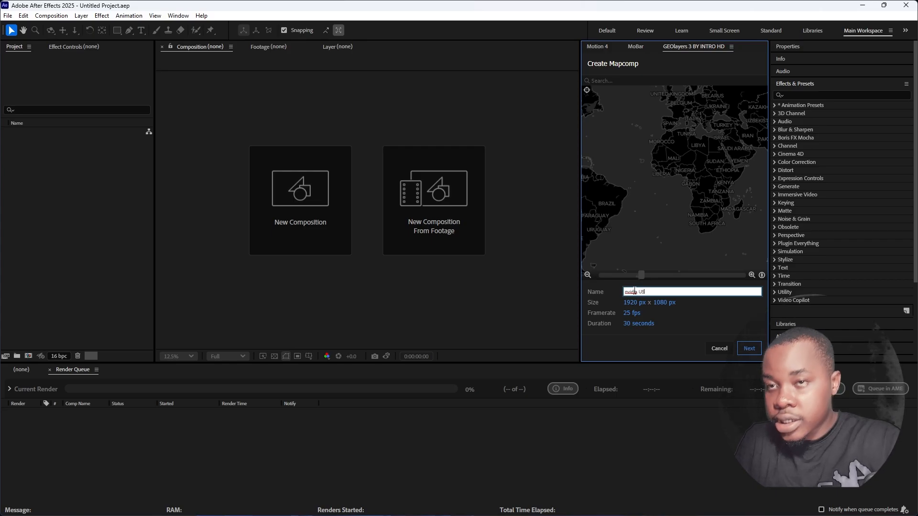
{"action": "key", "text": "Return"}
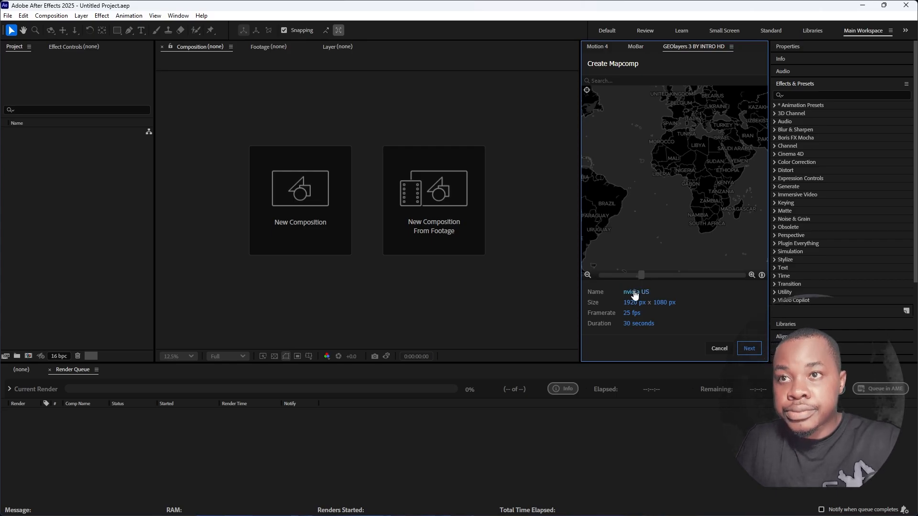
- Set the mapcomp framerate to 24 fps and continue to the map style selection
{"action": "left_click", "coordinate": [631, 315]}
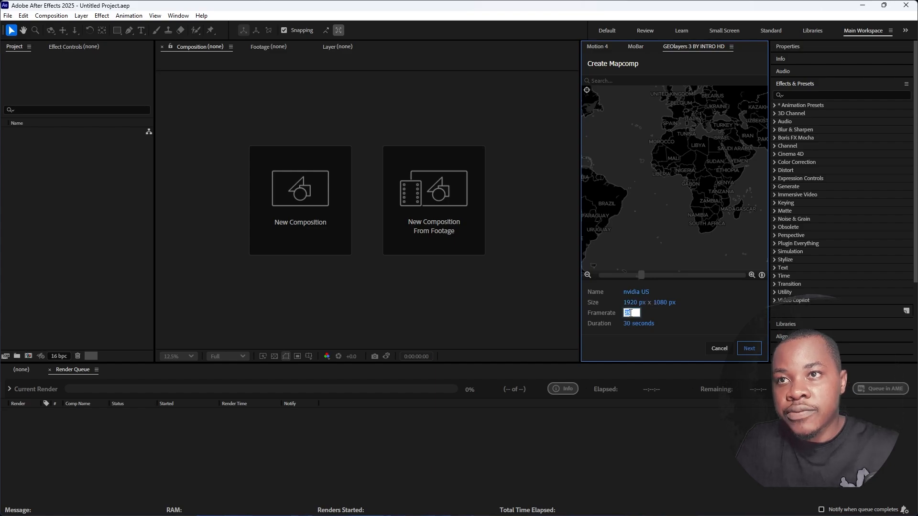
{"action": "type", "text": "24"}
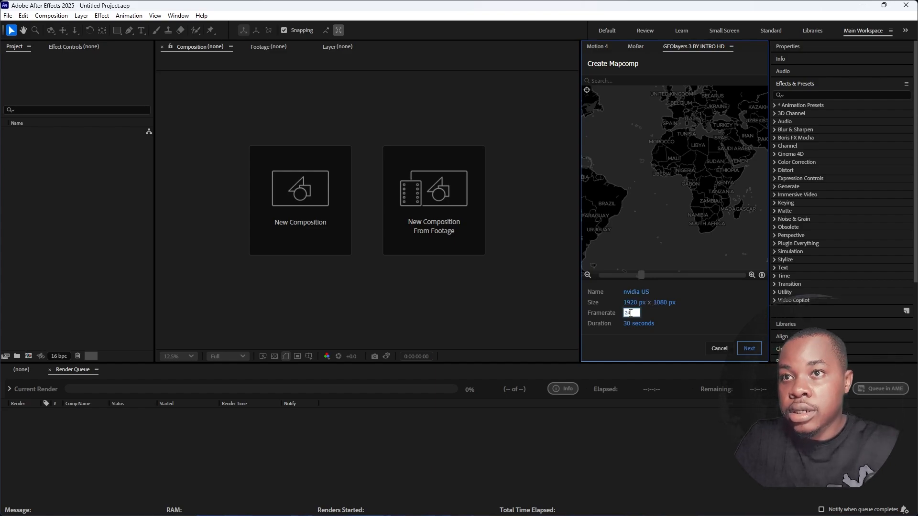
{"action": "left_click", "coordinate": [671, 321]}
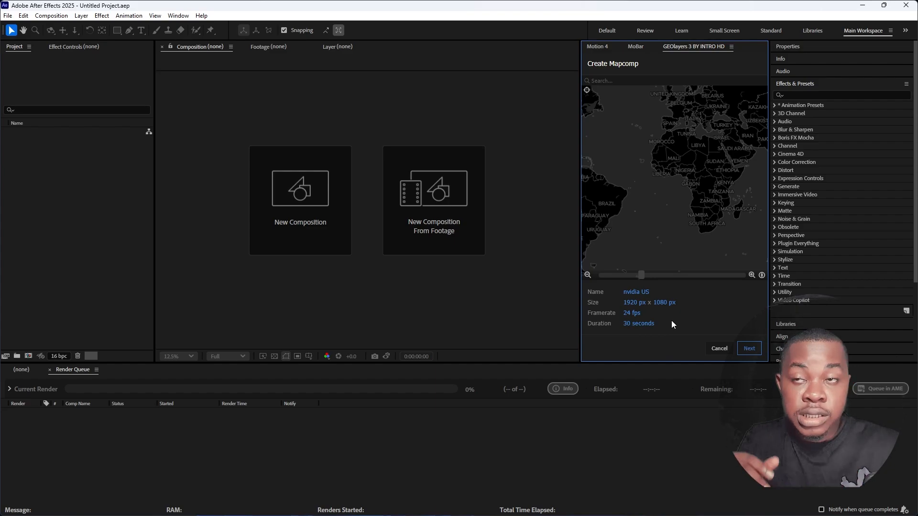
{"action": "left_click", "coordinate": [747, 350]}
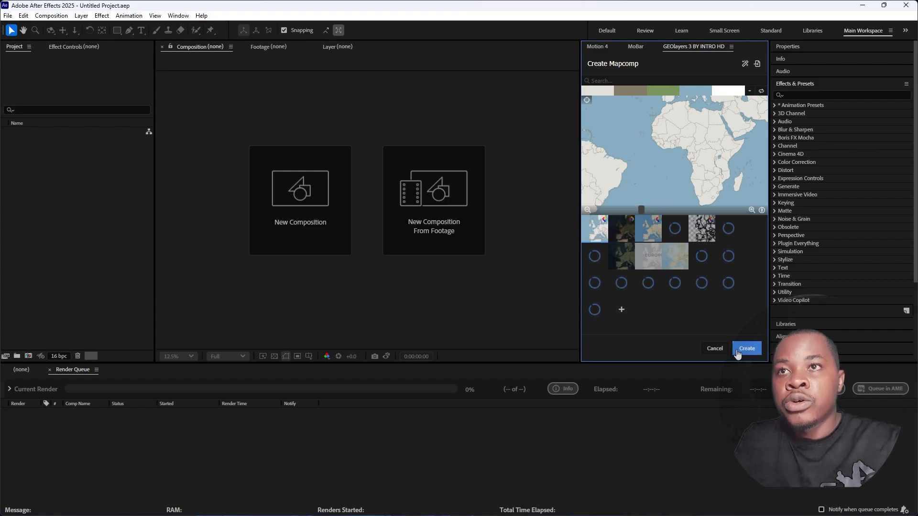
- Choose the map style with cream land and bright blue water, and set its base colour to #002a3a
{"action": "left_click", "coordinate": [652, 233]}
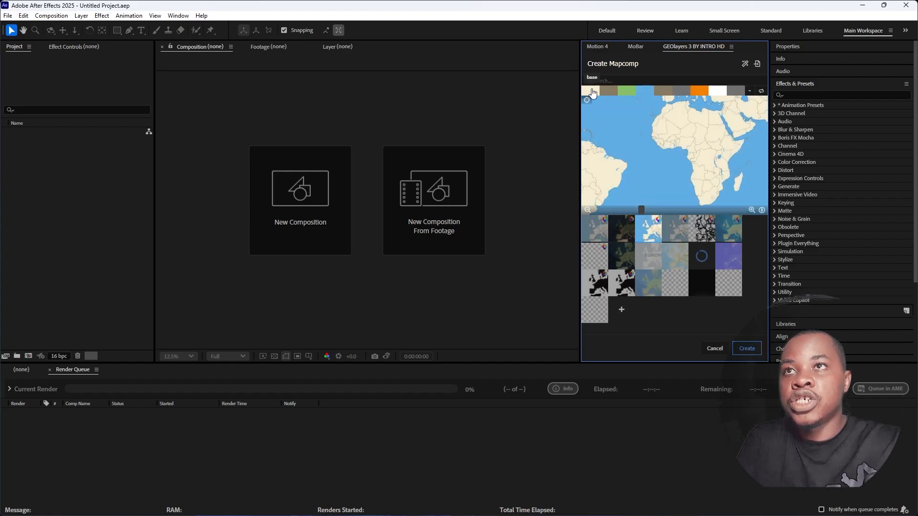
{"action": "left_click", "coordinate": [592, 91]}
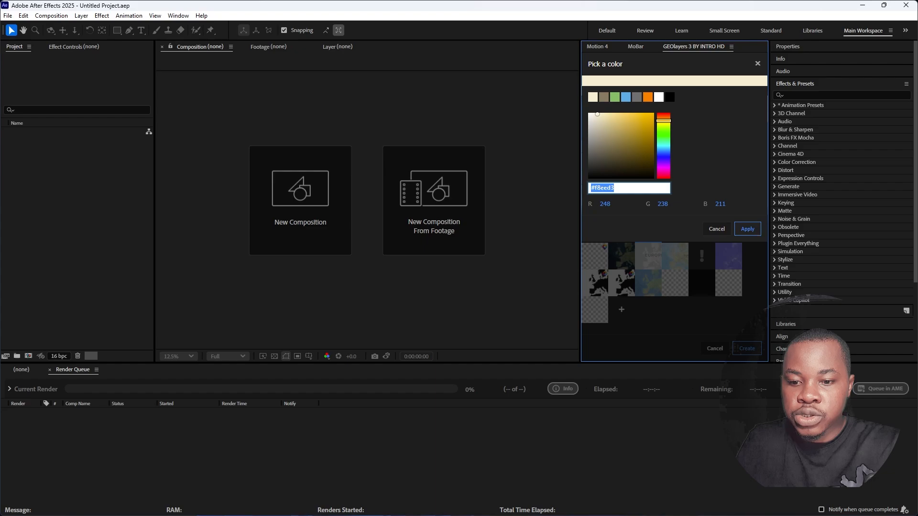
{"action": "type", "text": "#002a3a"}
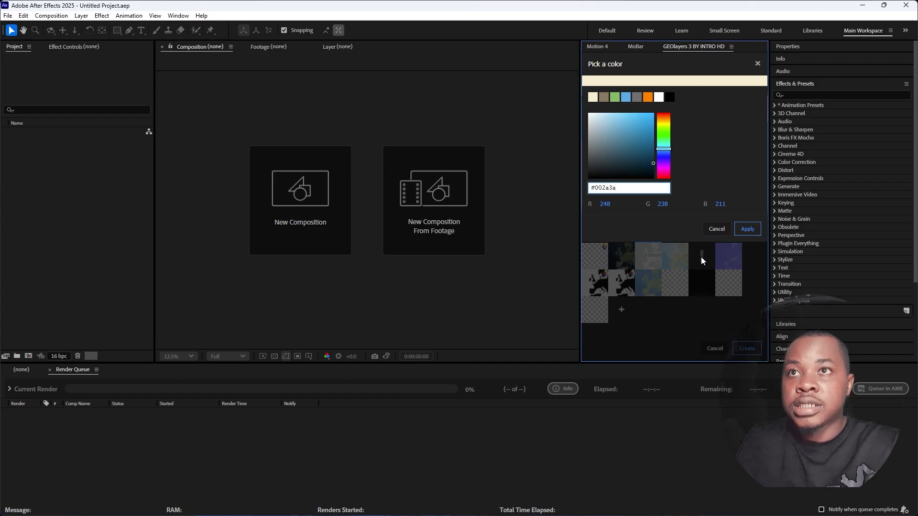
{"action": "left_click", "coordinate": [748, 229]}
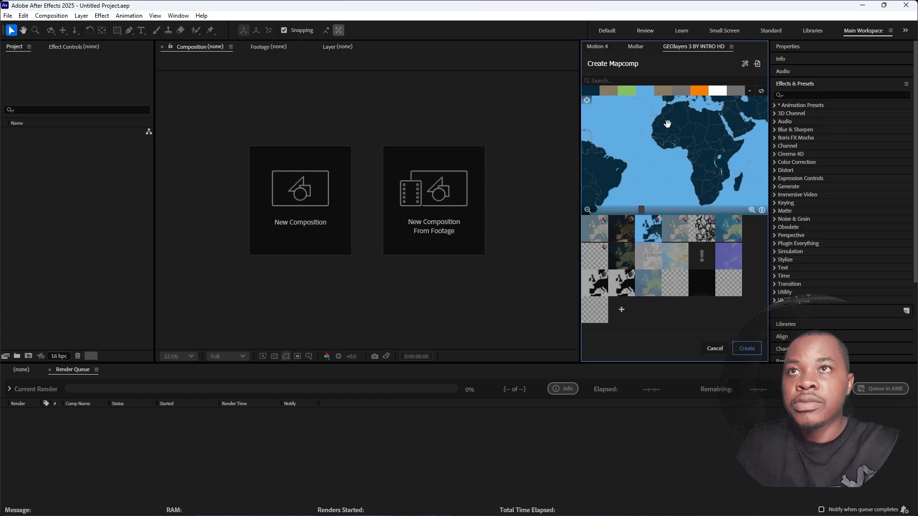
- Set the map style's water colour to #000e17
{"action": "left_click", "coordinate": [649, 94]}
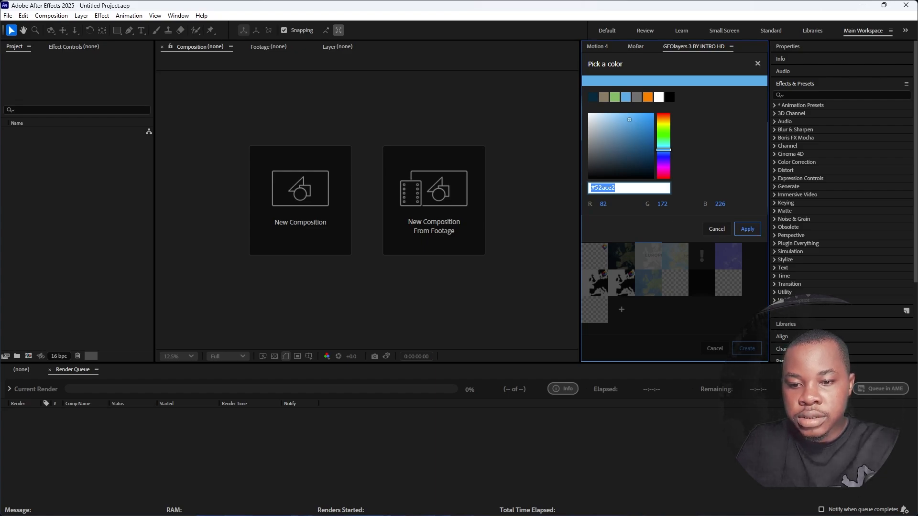
{"action": "type", "text": "#000e17"}
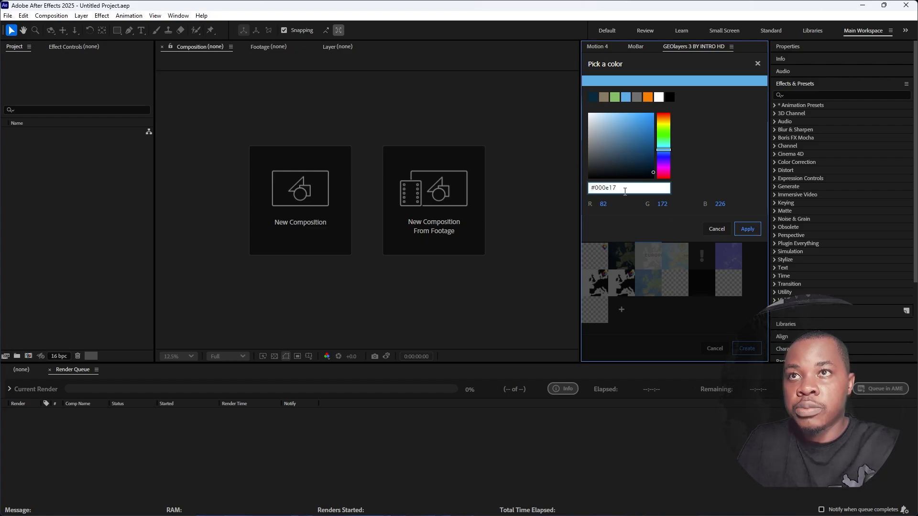
{"action": "left_click", "coordinate": [747, 229]}
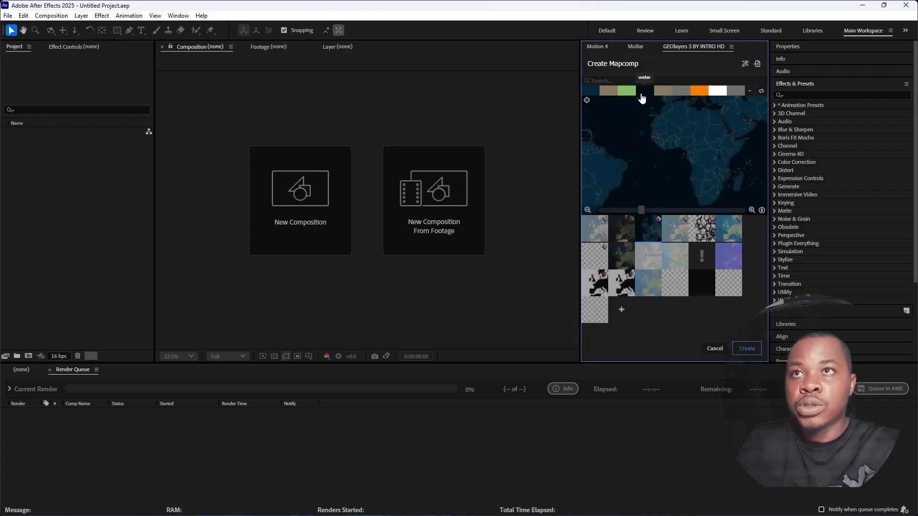
- Recolour the brown swatch beside the base colour to slate blue and create the mapcomp
{"action": "left_click", "coordinate": [609, 92]}
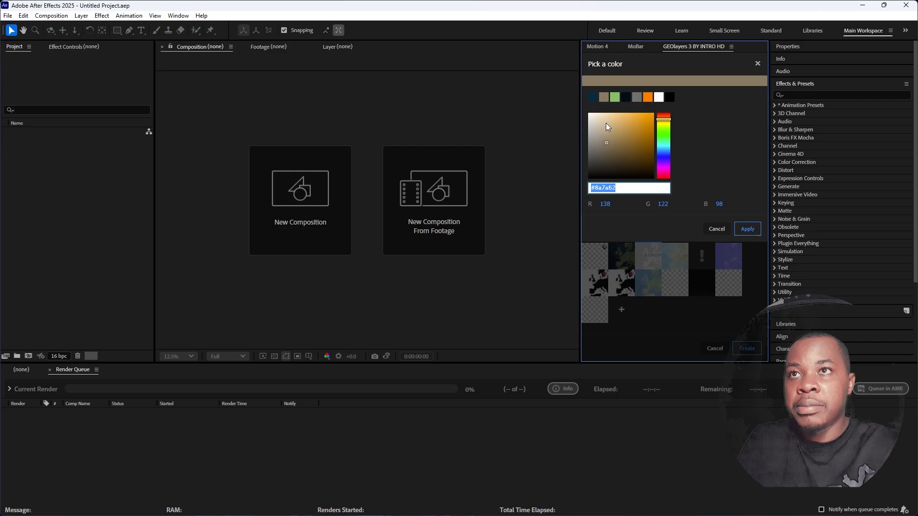
{"action": "left_click_drag", "start_coordinate": [584, 146], "coordinate": [584, 154]}
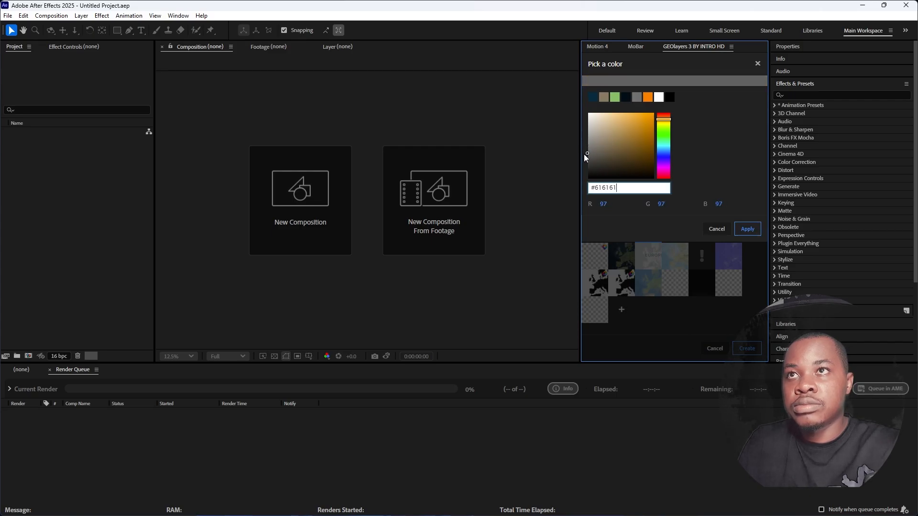
{"action": "left_click", "coordinate": [749, 230]}
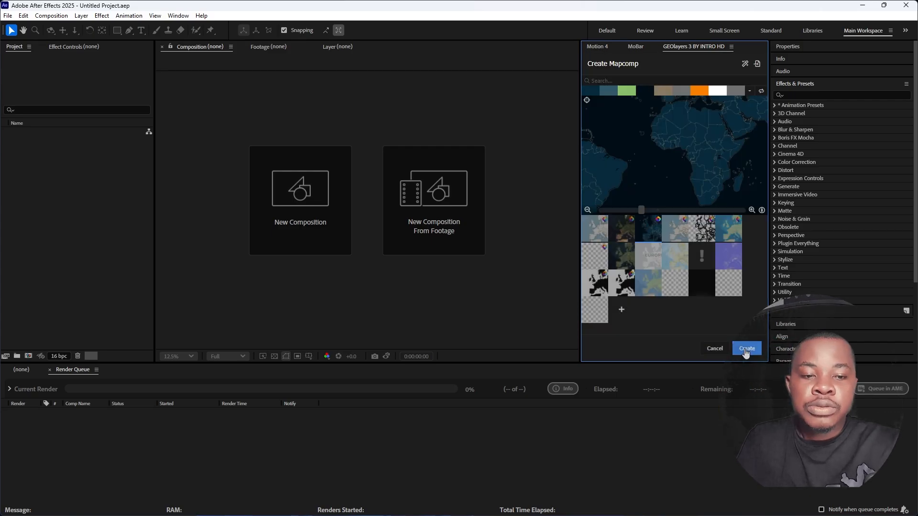
{"action": "left_click", "coordinate": [746, 349]}
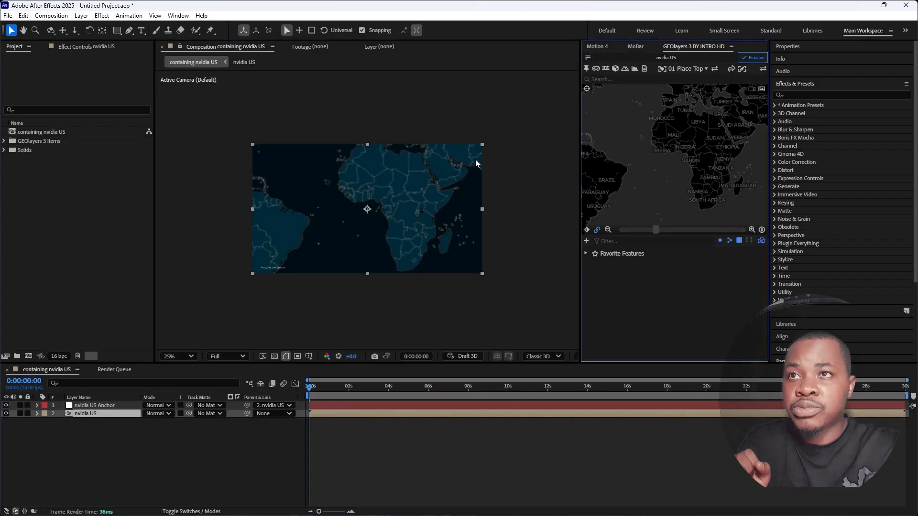
- Reframe the nvidia US mapcomp from Africa to North America, with the United States filling most of the view
{"action": "left_click_drag", "start_coordinate": [589, 151], "coordinate": [684, 188]}
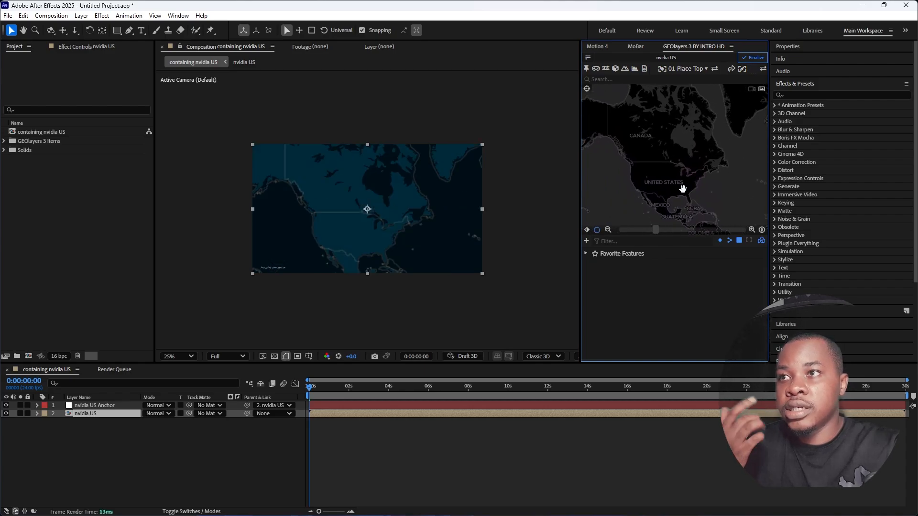
{"action": "scroll", "coordinate": [679, 191], "scroll_direction": "up", "scroll_amount": 1}
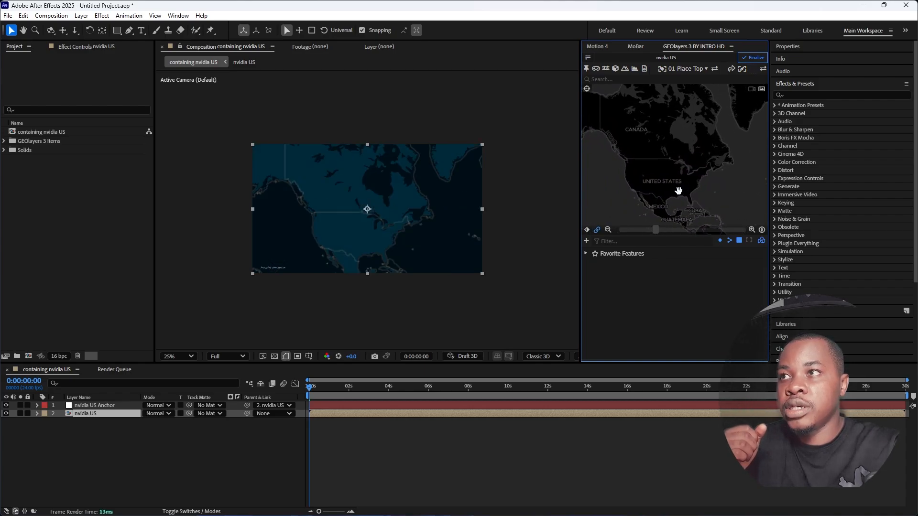
{"action": "left_click_drag", "start_coordinate": [670, 190], "coordinate": [657, 174]}
{"action": "scroll", "coordinate": [657, 174], "scroll_direction": "up", "scroll_amount": 2}
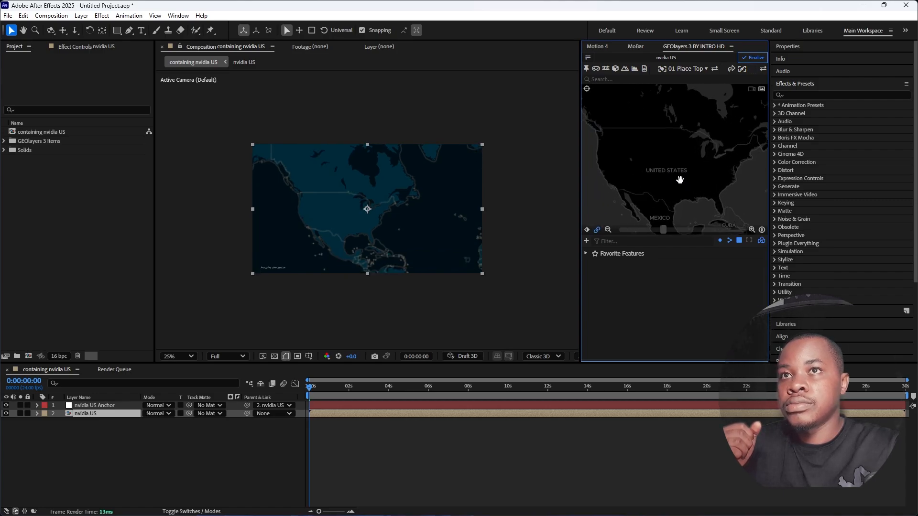
{"action": "scroll", "coordinate": [679, 180], "scroll_direction": "down", "scroll_amount": 3}
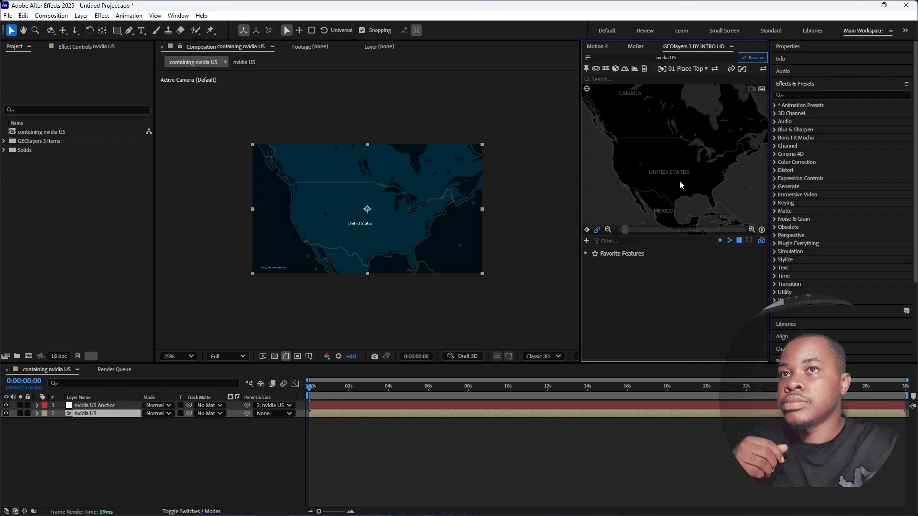
{"action": "left_click_drag", "start_coordinate": [672, 177], "coordinate": [675, 166]}
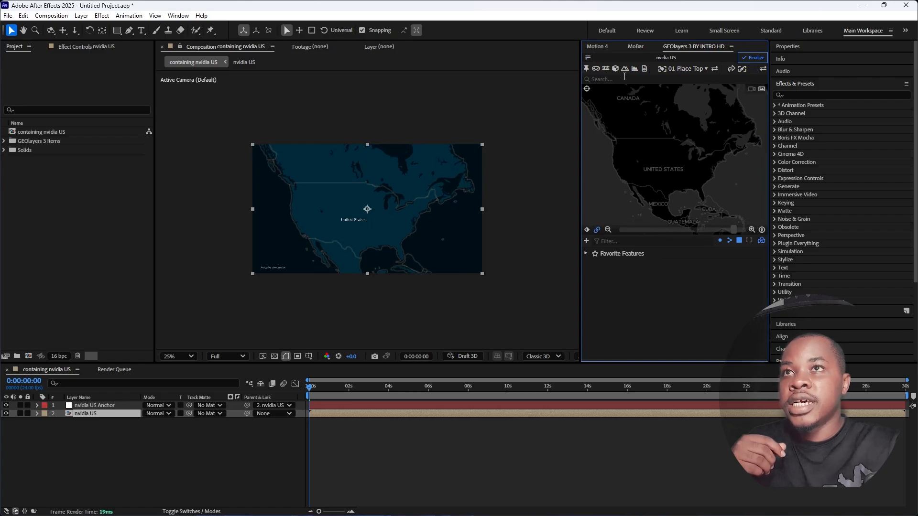
- Search for "united states" and add the United States of America as a map feature
{"action": "left_click", "coordinate": [623, 80]}
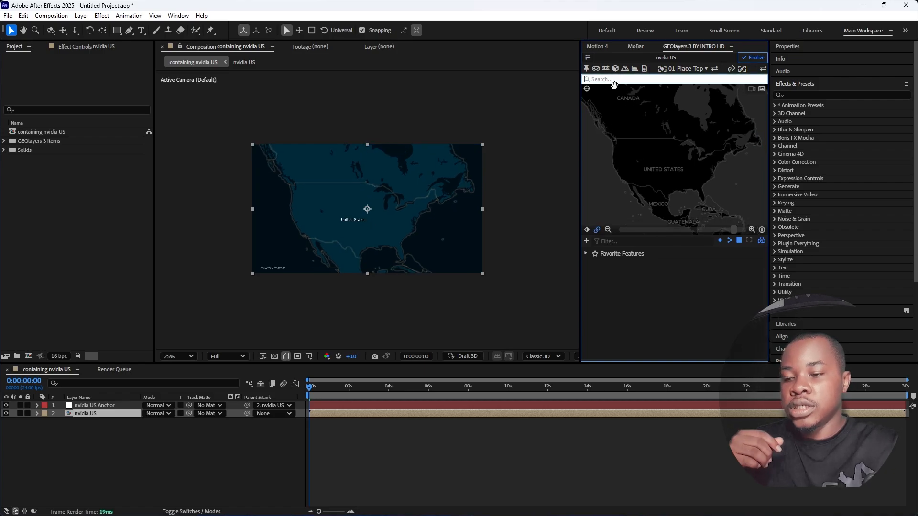
{"action": "type", "text": "unit"}
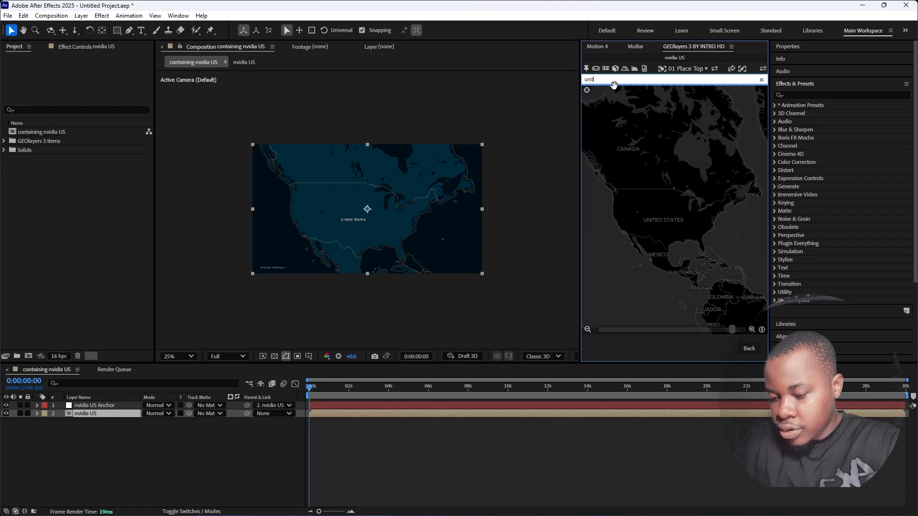
{"action": "type", "text": "eds"}
{"action": "key", "text": "BackSpace"}
{"action": "type", "text": "states"}
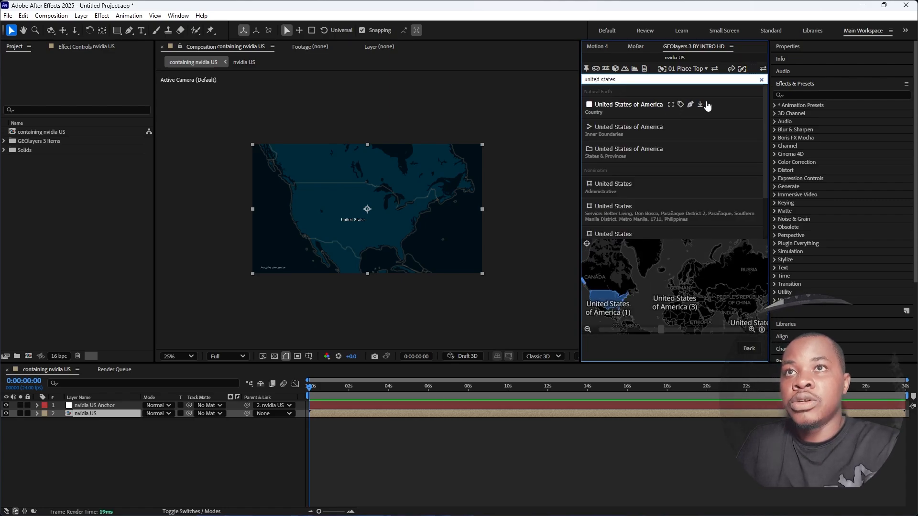
{"action": "left_click", "coordinate": [703, 106]}
- Assign the mixin shape style to the United States of America feature and set its fill colour to #002c6a
{"action": "left_click", "coordinate": [753, 69]}
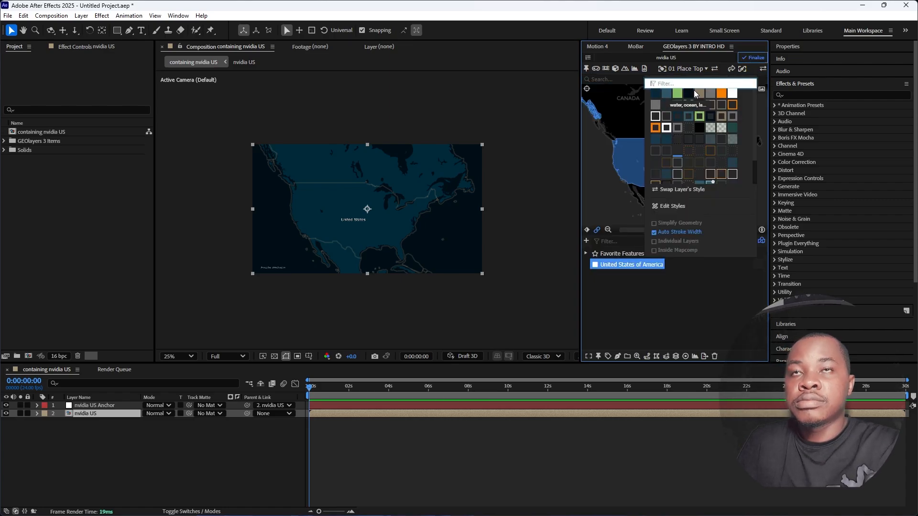
{"action": "left_click", "coordinate": [753, 70]}
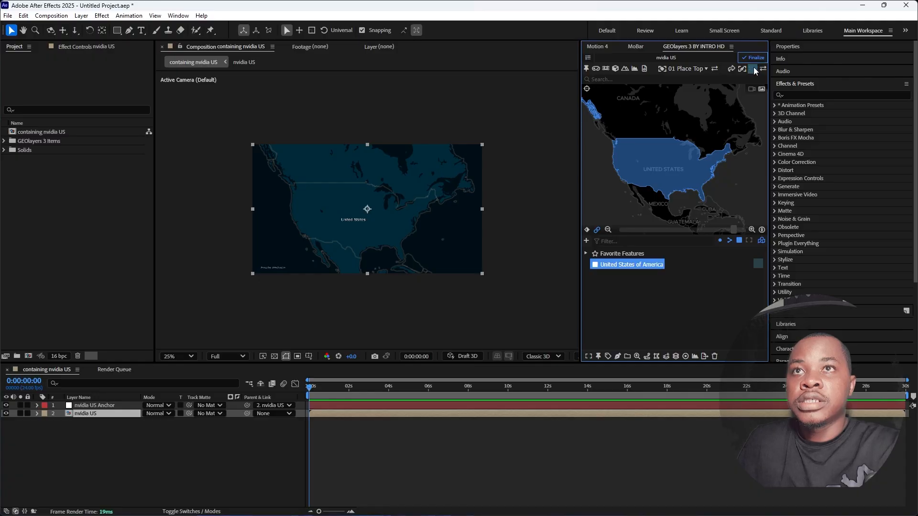
{"action": "left_click", "coordinate": [753, 69]}
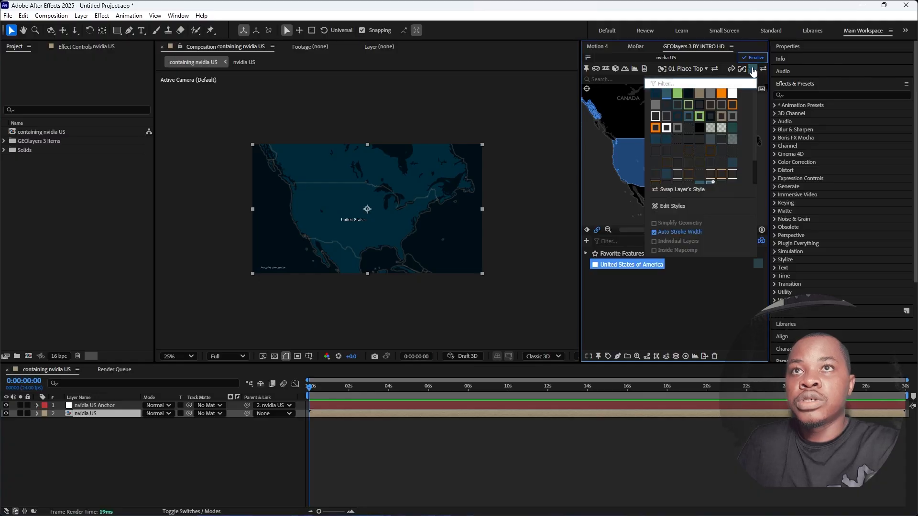
{"action": "left_click", "coordinate": [672, 207]}
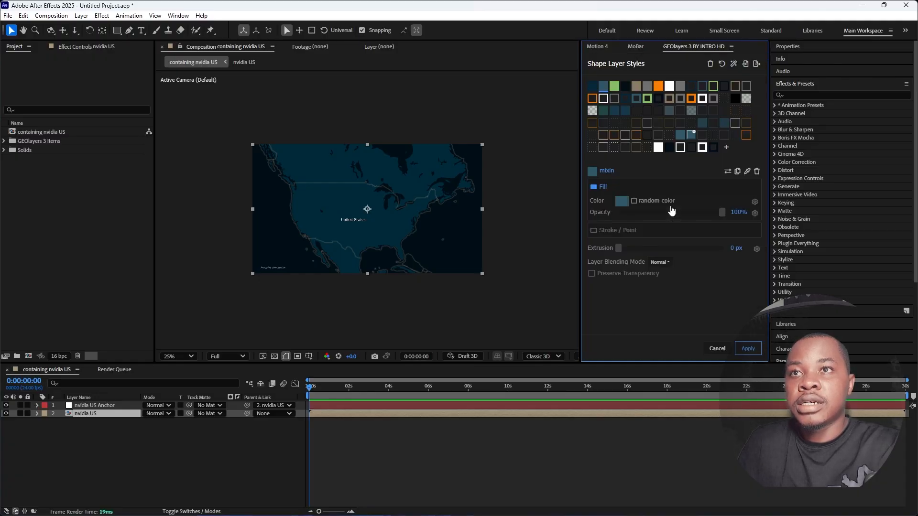
{"action": "left_click", "coordinate": [622, 201]}
{"action": "left_click_drag", "start_coordinate": [664, 171], "coordinate": [650, 174]}
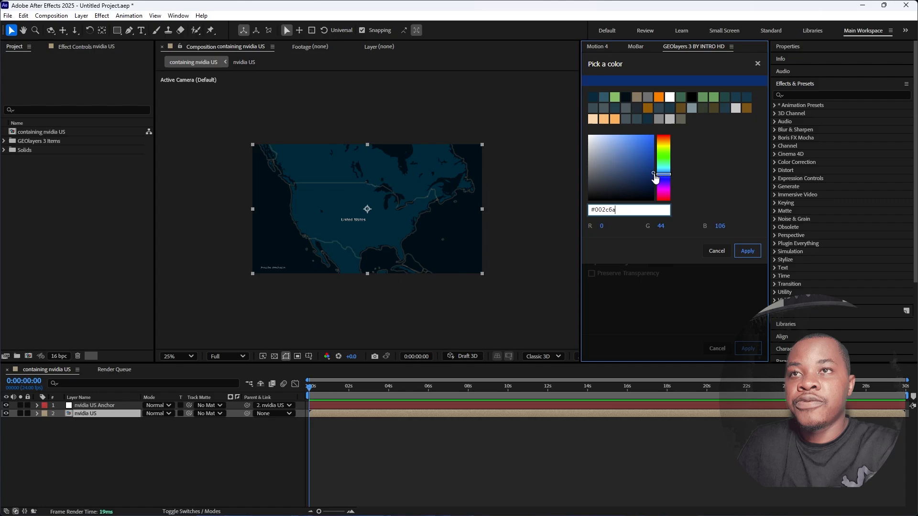
{"action": "left_click", "coordinate": [740, 249]}
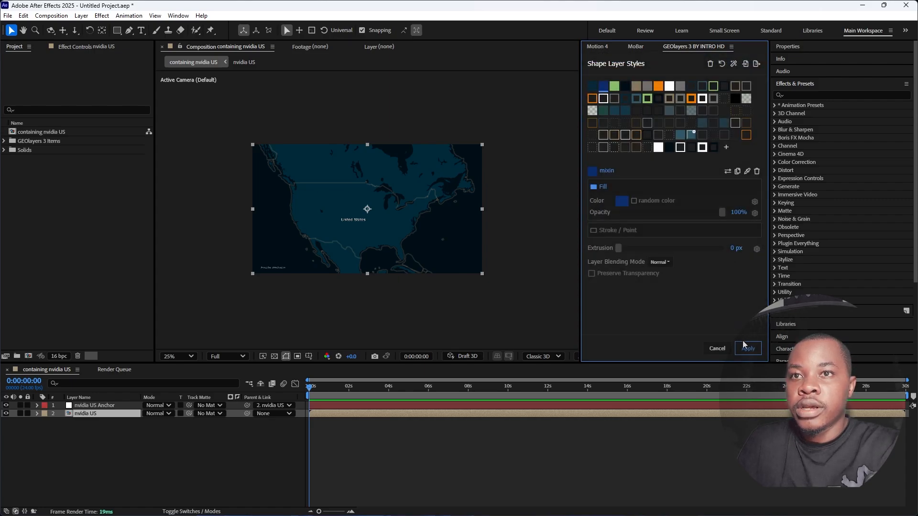
{"action": "left_click", "coordinate": [745, 346]}
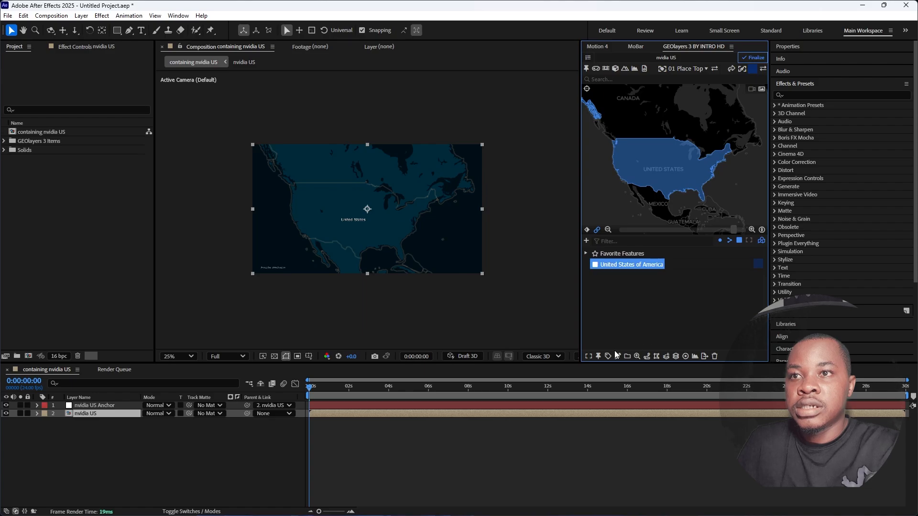
- Draw the United States of America feature as a filled shape layer and dismiss the shape layer hint
{"action": "left_click", "coordinate": [618, 358]}
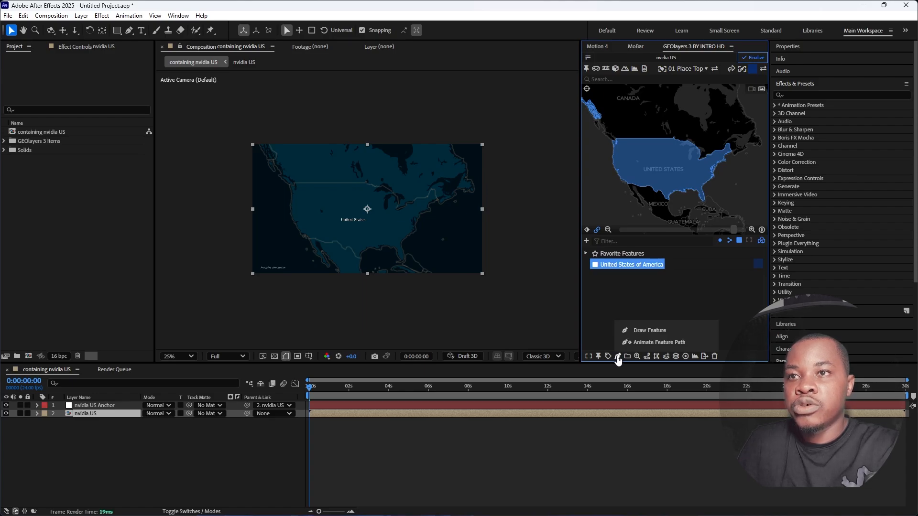
{"action": "left_click", "coordinate": [643, 329]}
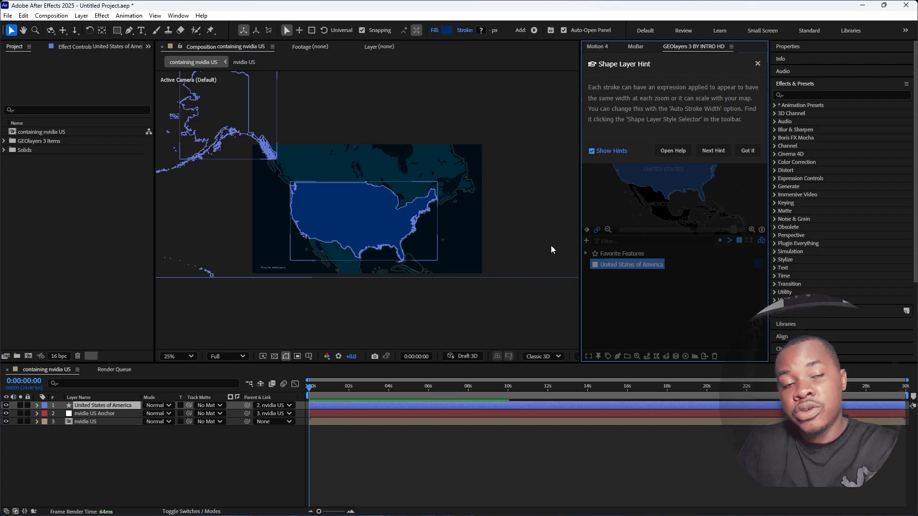
{"action": "left_click", "coordinate": [743, 151]}
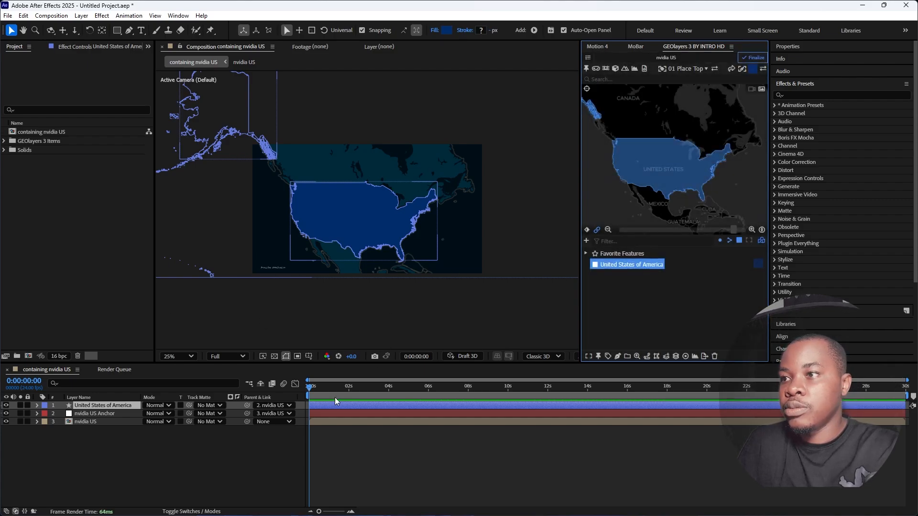
{"action": "left_click", "coordinate": [234, 467]}
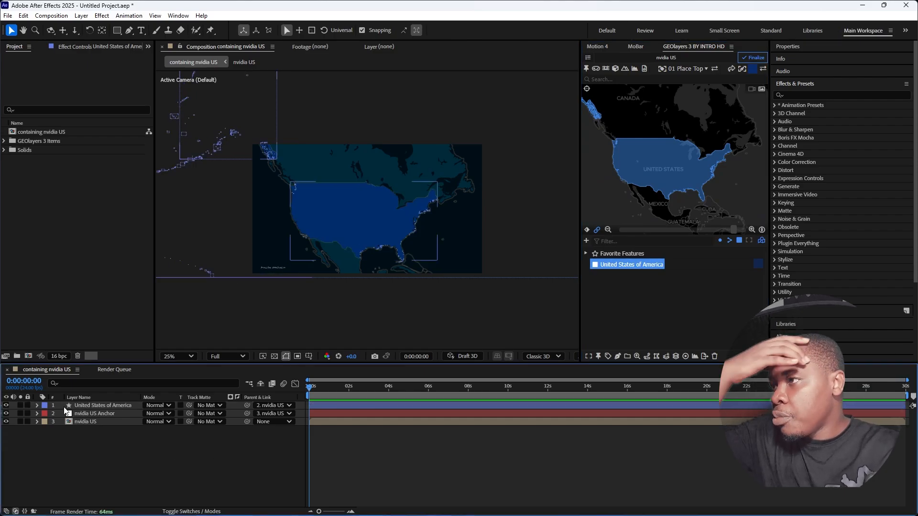
- Delete every path group except the first from the filled United States of America shape layer and collapse its properties
{"action": "left_click", "coordinate": [37, 406]}
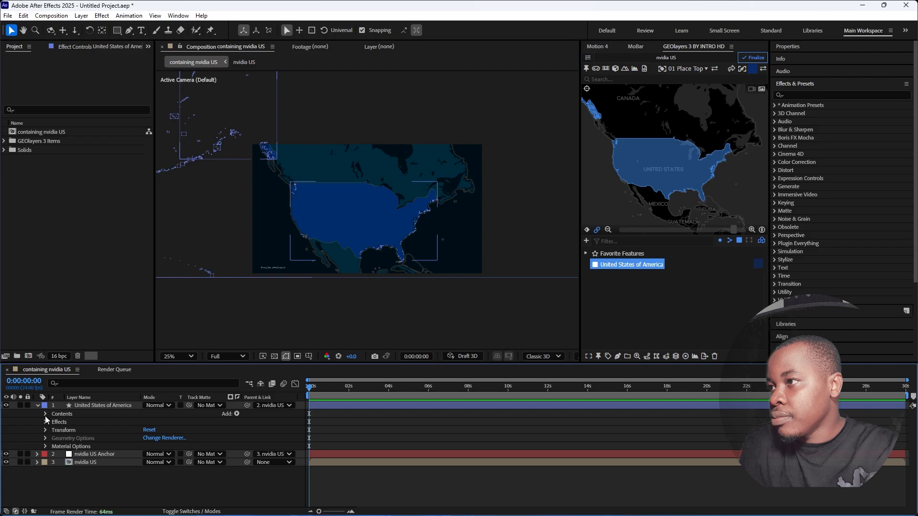
{"action": "left_click", "coordinate": [45, 414]}
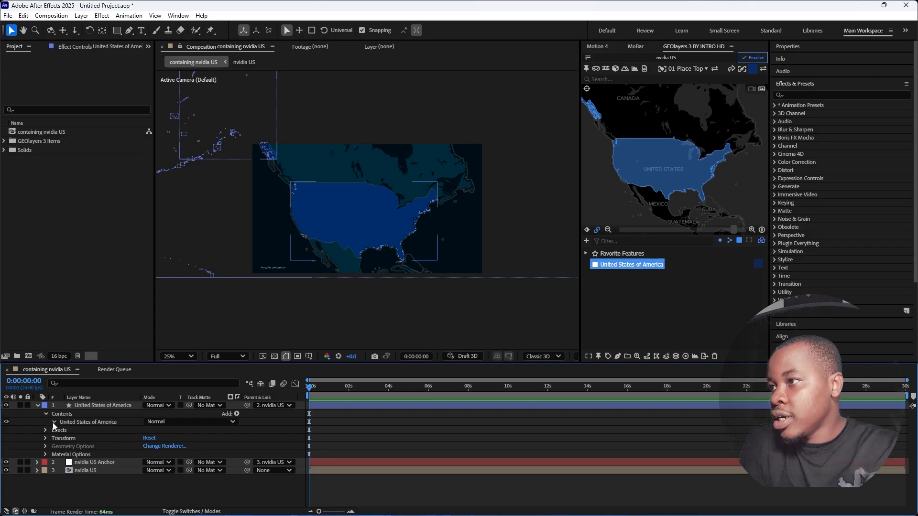
{"action": "left_click", "coordinate": [54, 423]}
{"action": "left_click", "coordinate": [92, 439]}
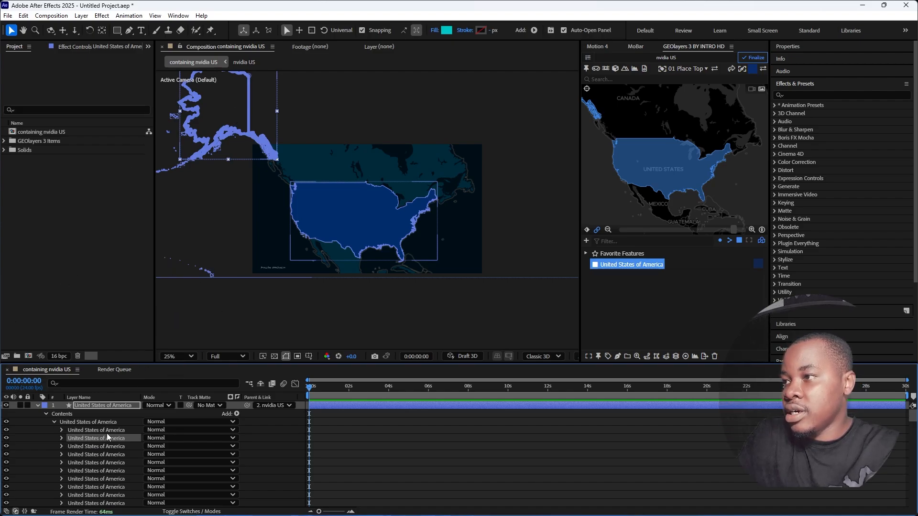
{"action": "scroll", "coordinate": [109, 442], "scroll_direction": "down", "scroll_amount": 2}
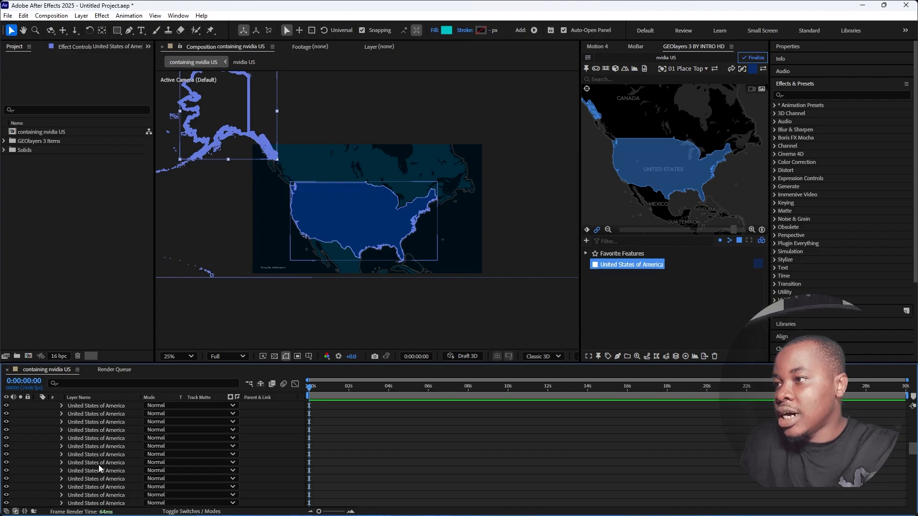
{"action": "scroll", "coordinate": [94, 474], "scroll_direction": "down", "scroll_amount": 2}
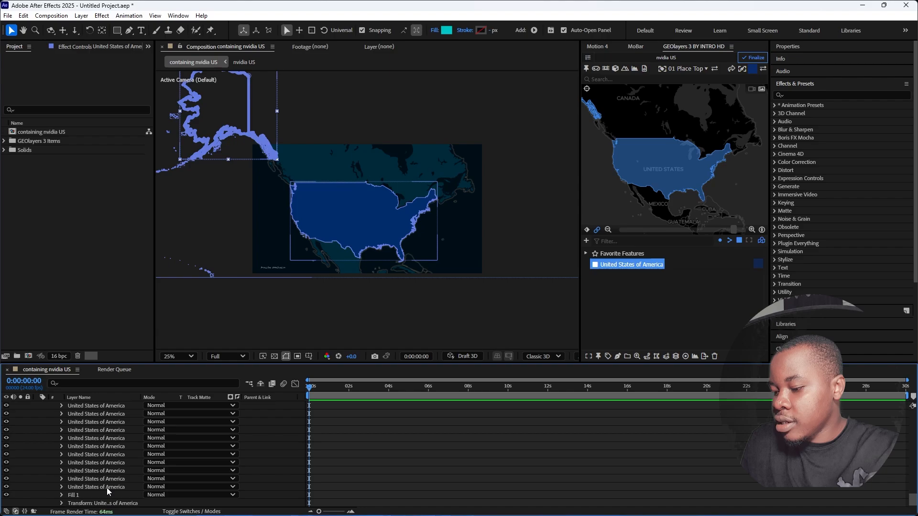
{"action": "left_click", "coordinate": [107, 487], "text": "shift"}
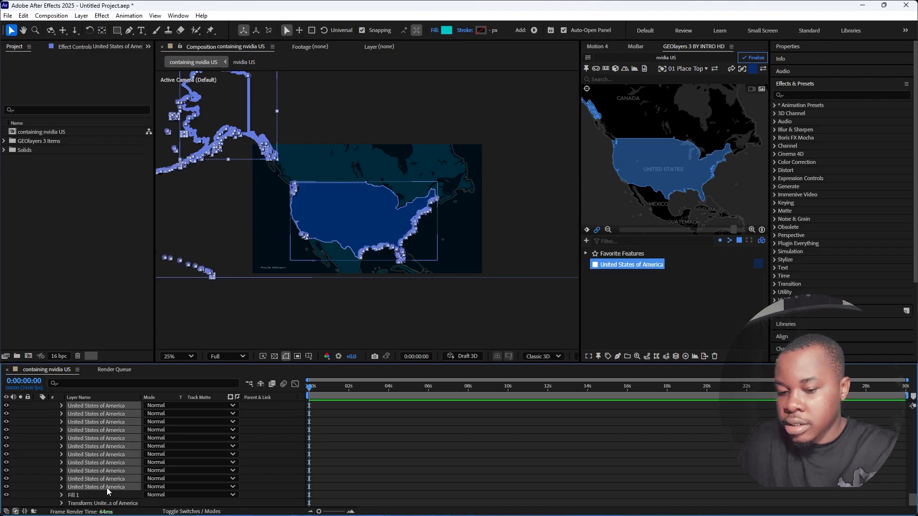
{"action": "key", "text": "Delete"}
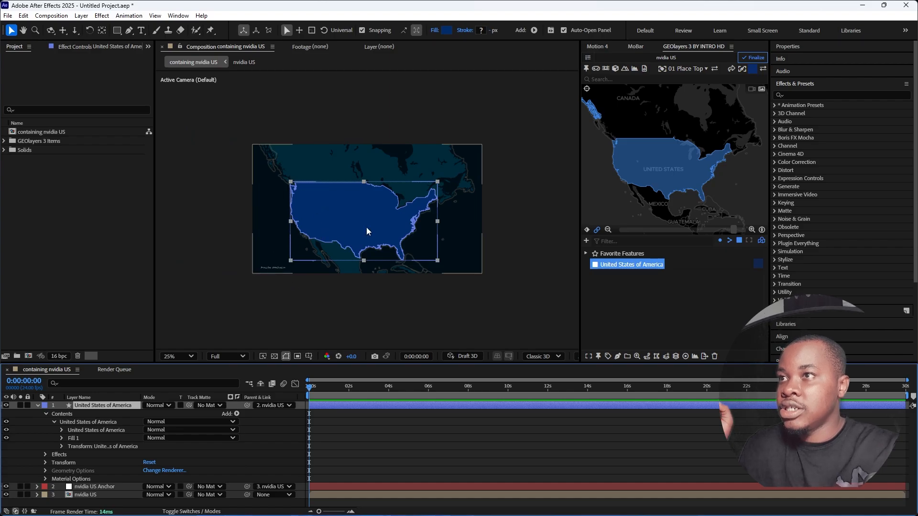
{"action": "key", "text": "u"}
{"action": "left_click", "coordinate": [410, 450]}
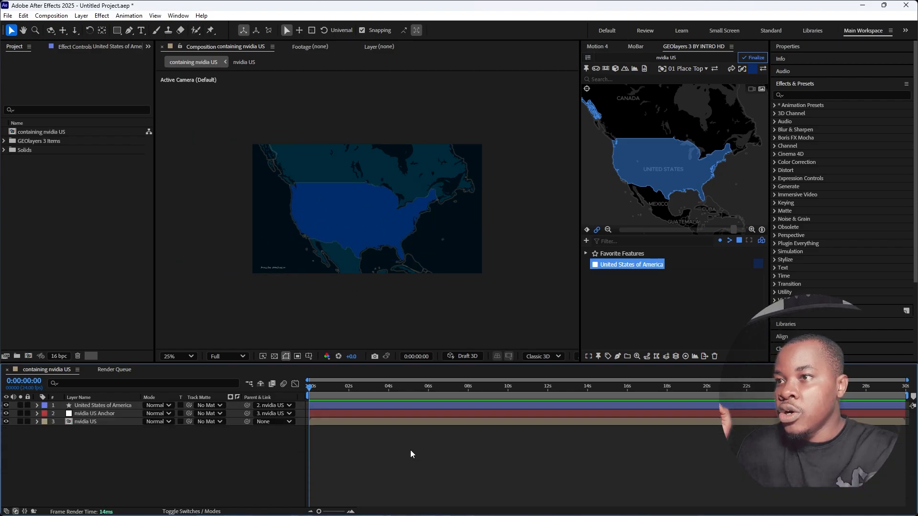
- Assign the base Line shape style to the United States of America feature and set its stroke colour to #ce0000
{"action": "left_click", "coordinate": [753, 69]}
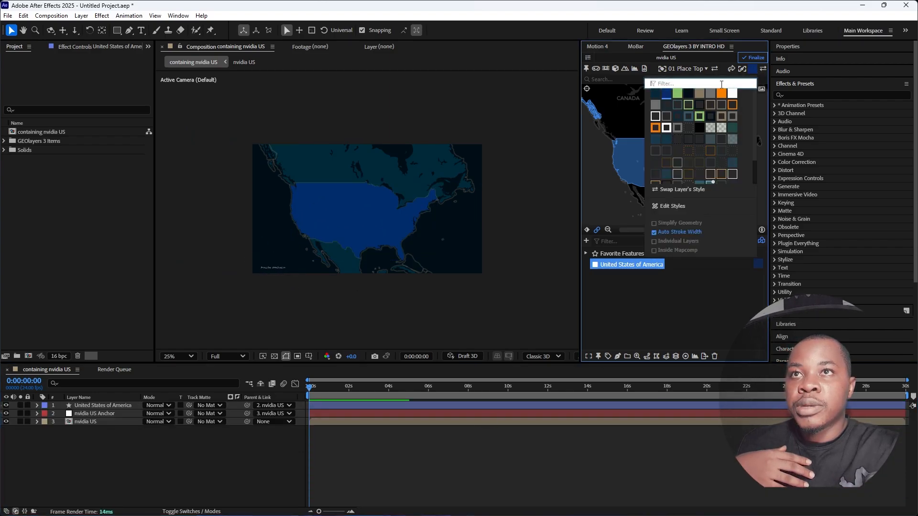
{"action": "left_click", "coordinate": [669, 103]}
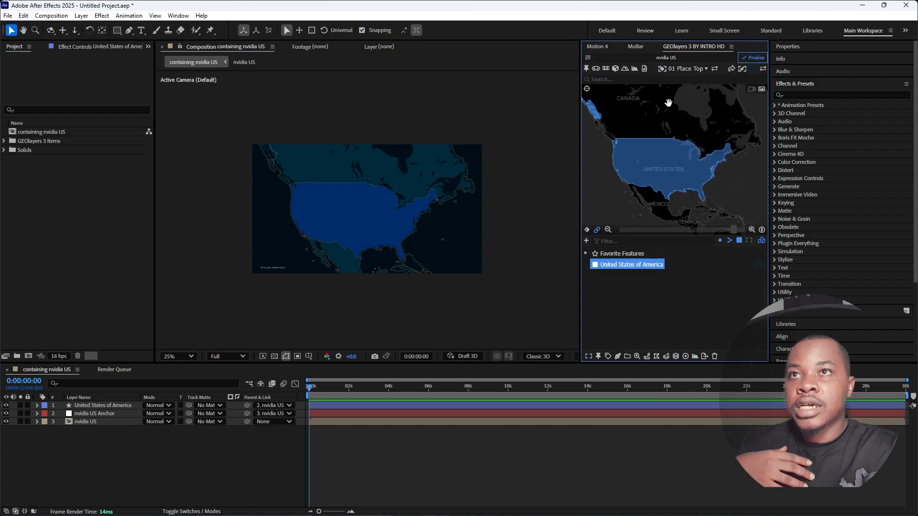
{"action": "left_click", "coordinate": [746, 71]}
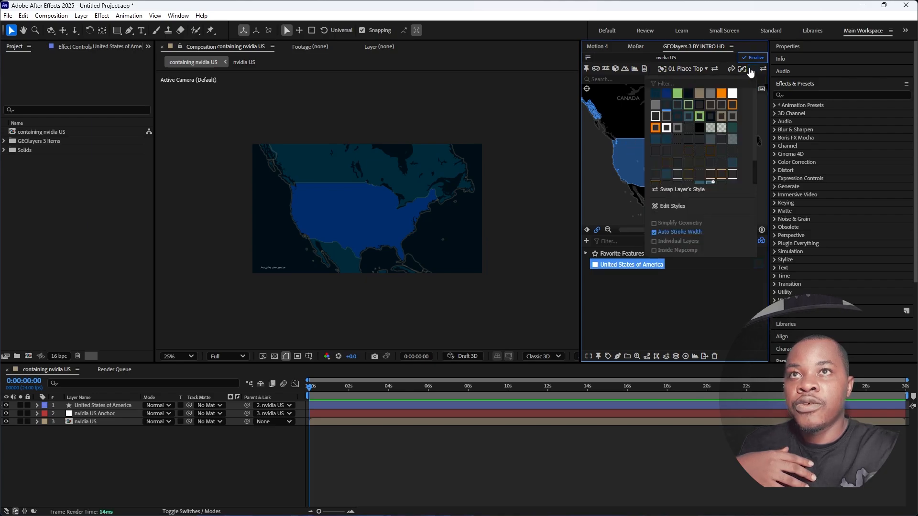
{"action": "left_click", "coordinate": [666, 207]}
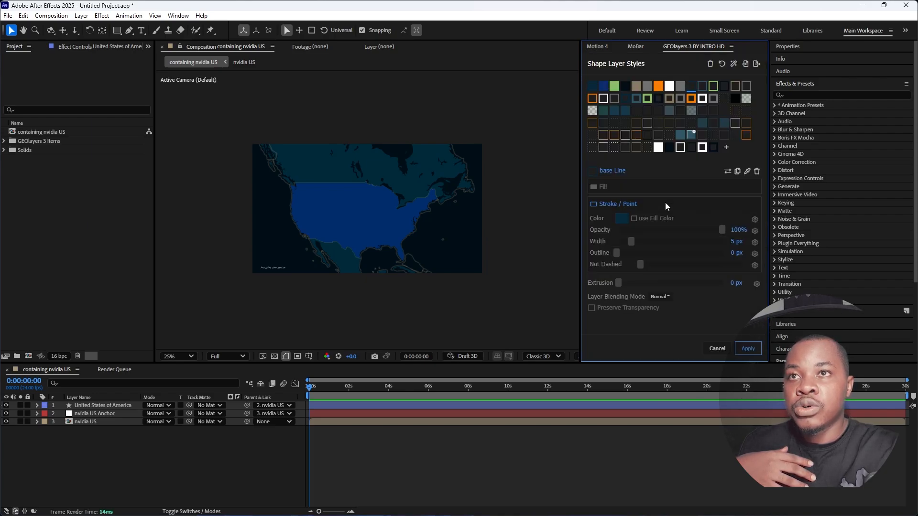
{"action": "left_click", "coordinate": [701, 185]}
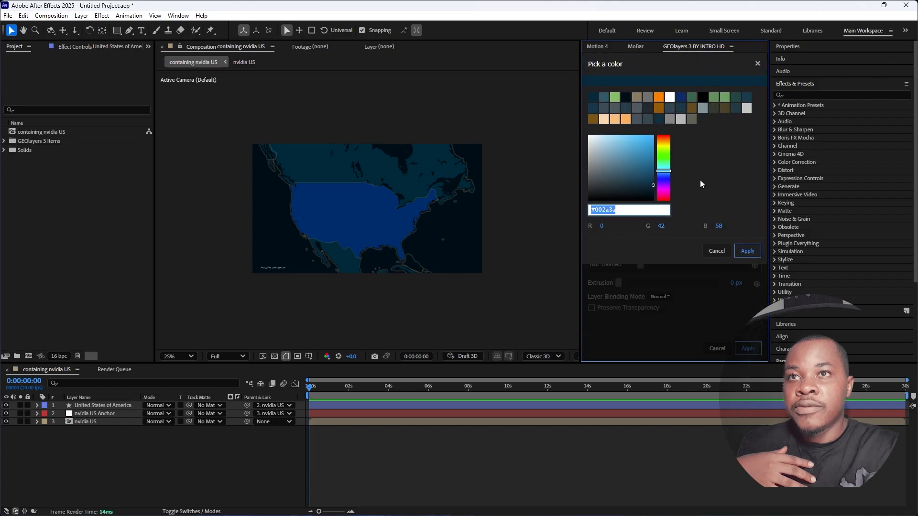
{"action": "left_click", "coordinate": [664, 135]}
{"action": "left_click", "coordinate": [653, 139]}
{"action": "left_click_drag", "start_coordinate": [653, 140], "coordinate": [658, 149]}
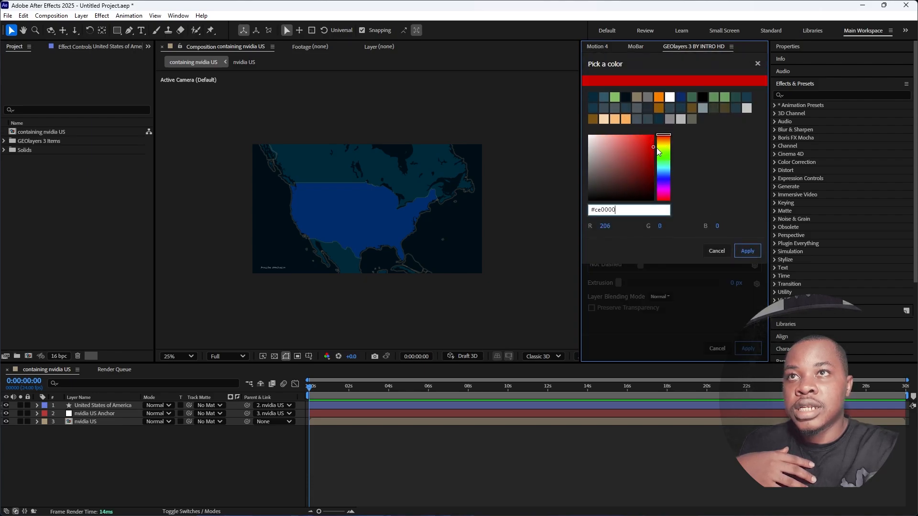
{"action": "left_click", "coordinate": [748, 251]}
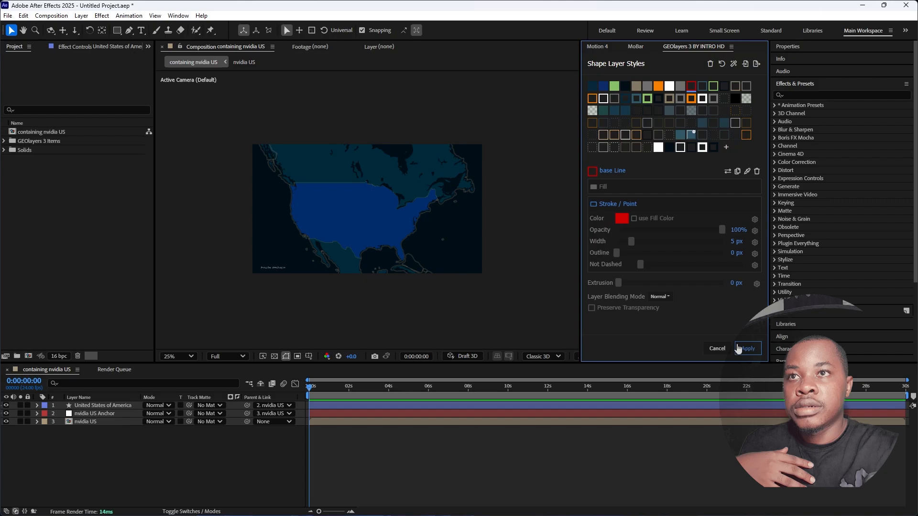
{"action": "left_click", "coordinate": [748, 349]}
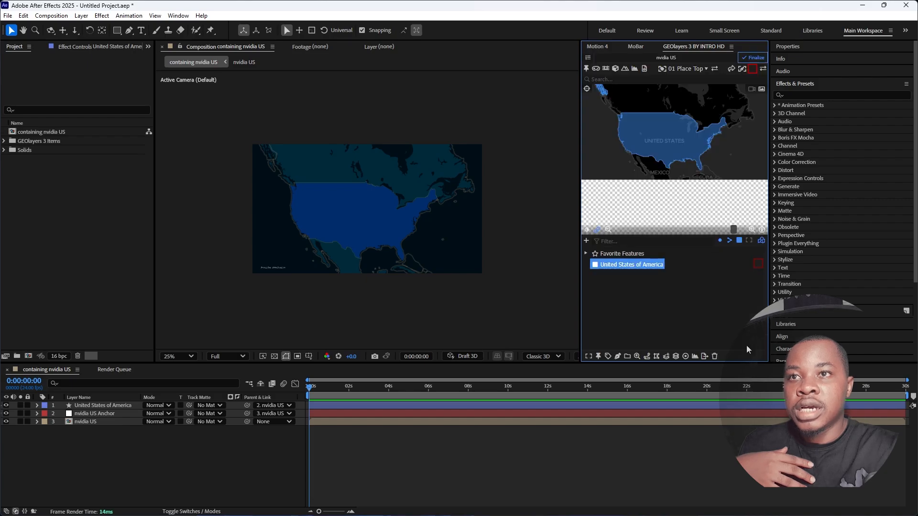
- Draw the United States of America feature as a red outline layer and delete all its path groups except the first
{"action": "left_click", "coordinate": [617, 358]}
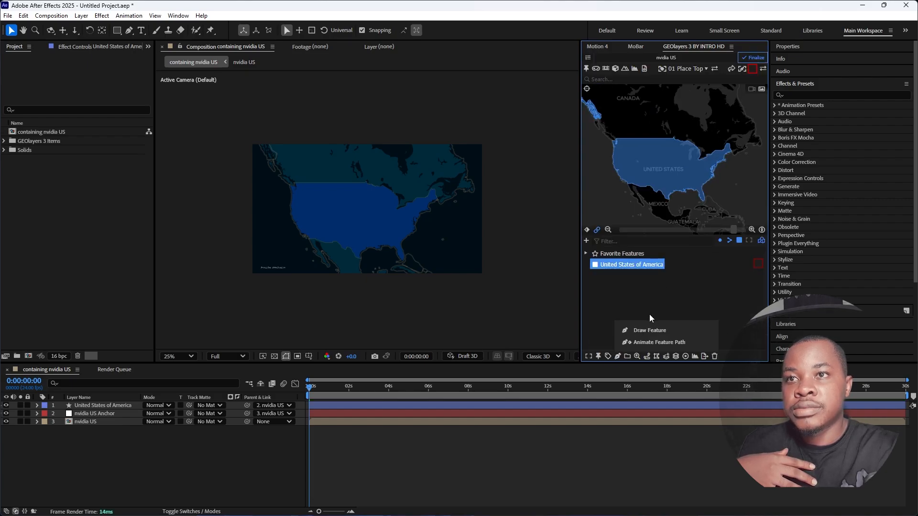
{"action": "left_click", "coordinate": [648, 331]}
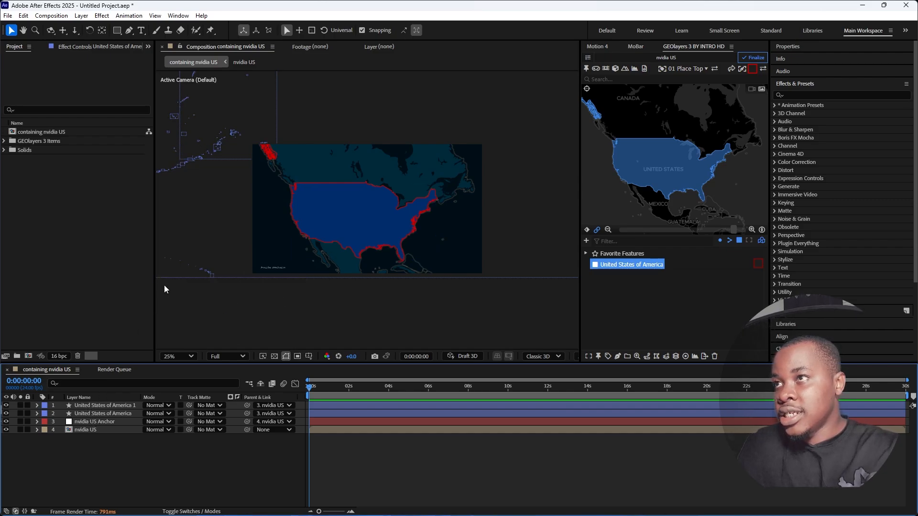
{"action": "left_click", "coordinate": [37, 406]}
{"action": "left_click", "coordinate": [45, 415]}
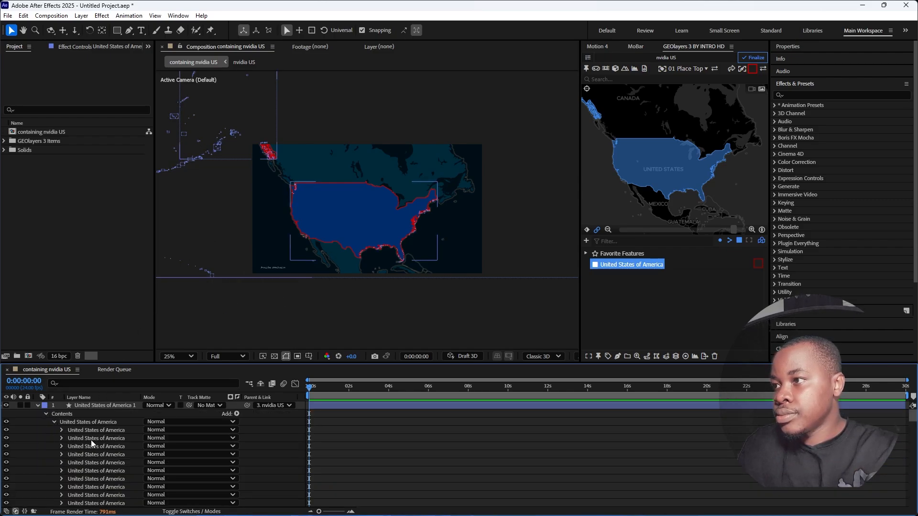
{"action": "left_click", "coordinate": [91, 439]}
{"action": "scroll", "coordinate": [88, 456], "scroll_direction": "down", "scroll_amount": 15}
{"action": "scroll", "coordinate": [86, 460], "scroll_direction": "down", "scroll_amount": 5}
{"action": "left_click", "coordinate": [109, 429], "text": "shift"}
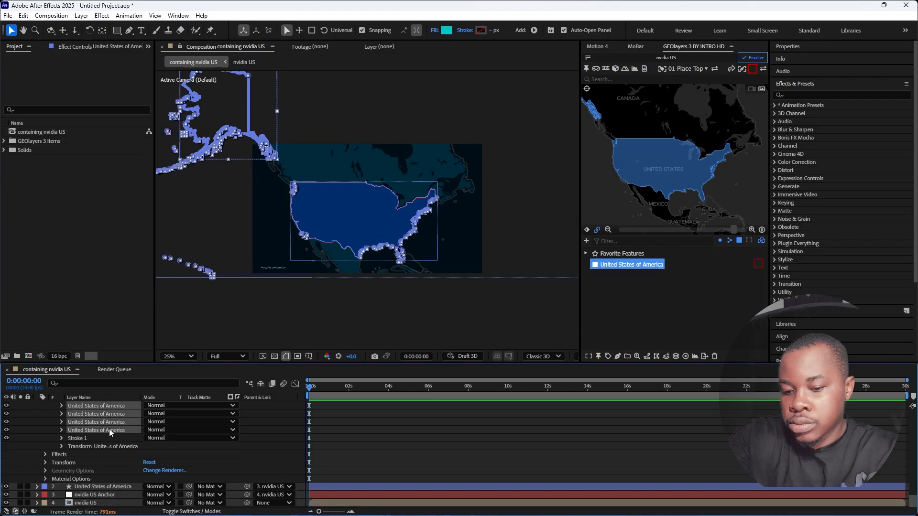
{"action": "key", "text": "Delete"}
{"action": "left_click", "coordinate": [37, 406]}
{"action": "left_click", "coordinate": [120, 454]}
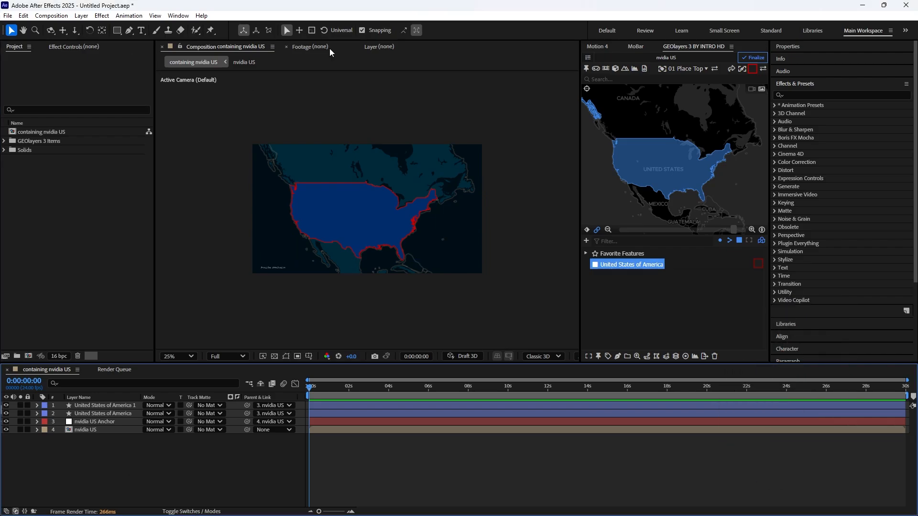
- Duplicate the red outline layer and add Trim Paths to the copy
{"action": "left_click", "coordinate": [101, 404]}
{"action": "key", "text": "ctrl+d"}
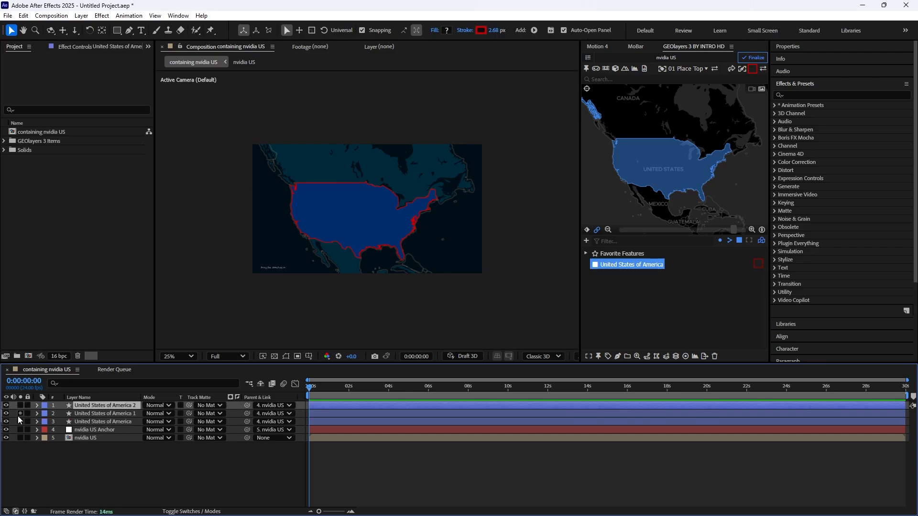
{"action": "left_click", "coordinate": [37, 405]}
{"action": "left_click", "coordinate": [237, 414]}
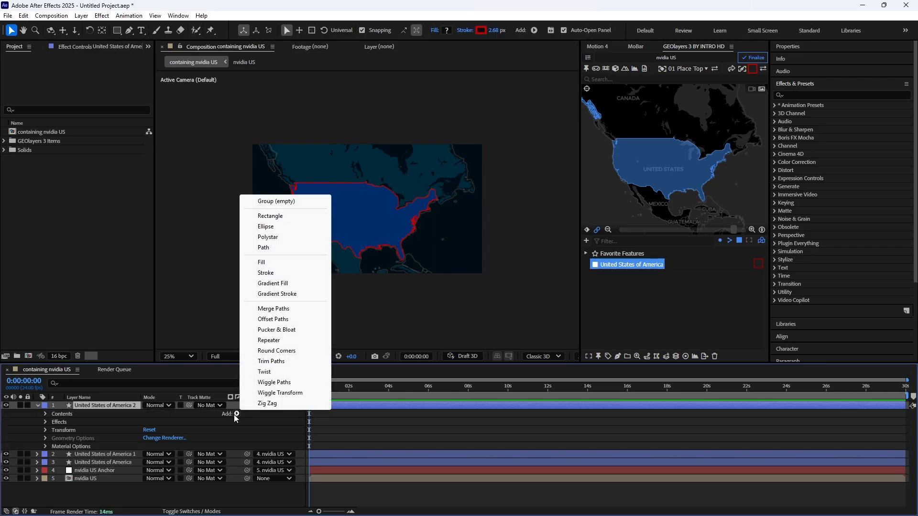
{"action": "left_click", "coordinate": [286, 362]}
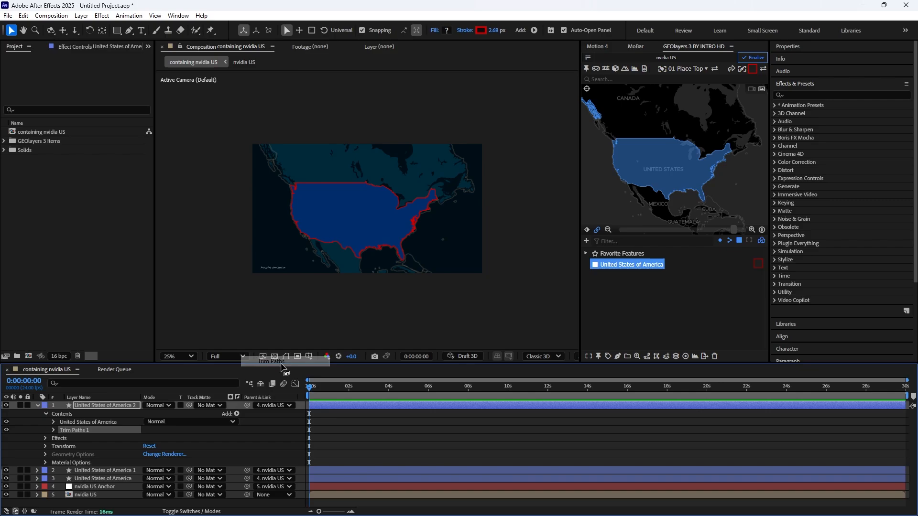
- Trim the copied outline to the west coast with a Trim Paths start of 82% and a reduced end, hiding the original outline layer
{"action": "left_click", "coordinate": [54, 430]}
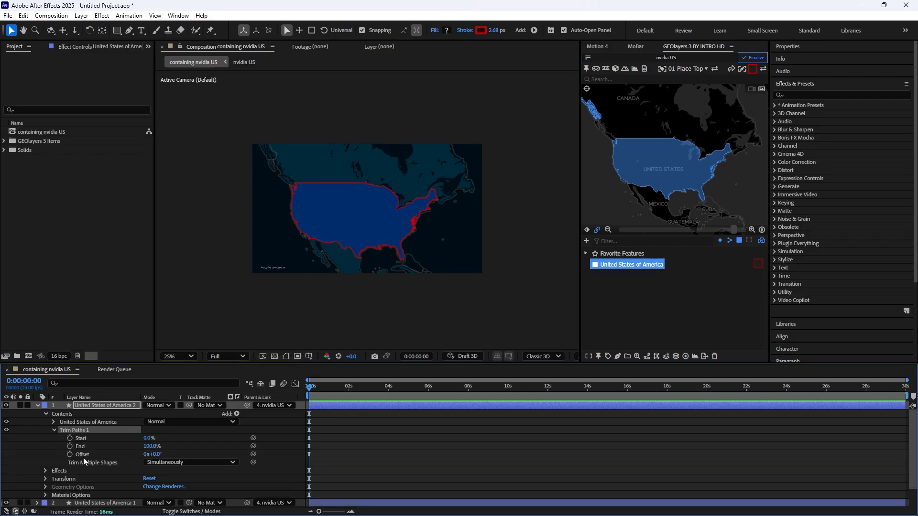
{"action": "left_click", "coordinate": [149, 438]}
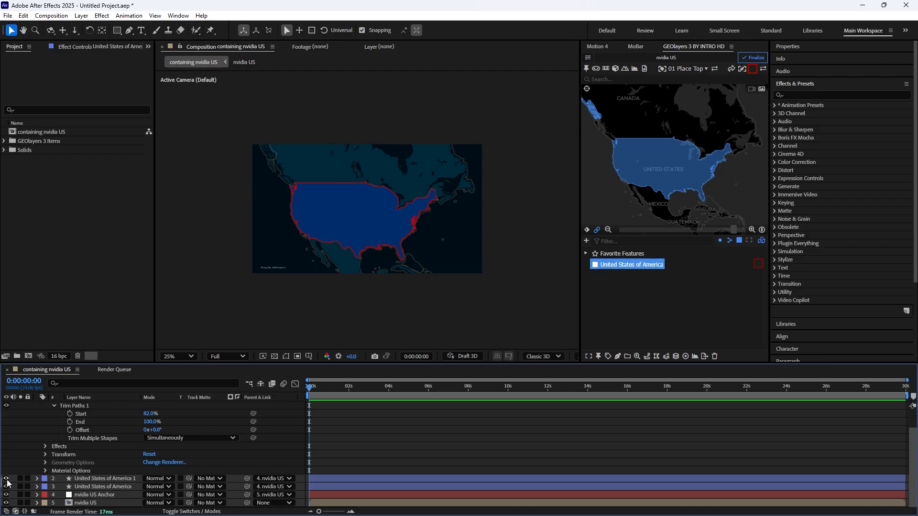
{"action": "left_click", "coordinate": [7, 479]}
{"action": "left_click", "coordinate": [149, 421]}
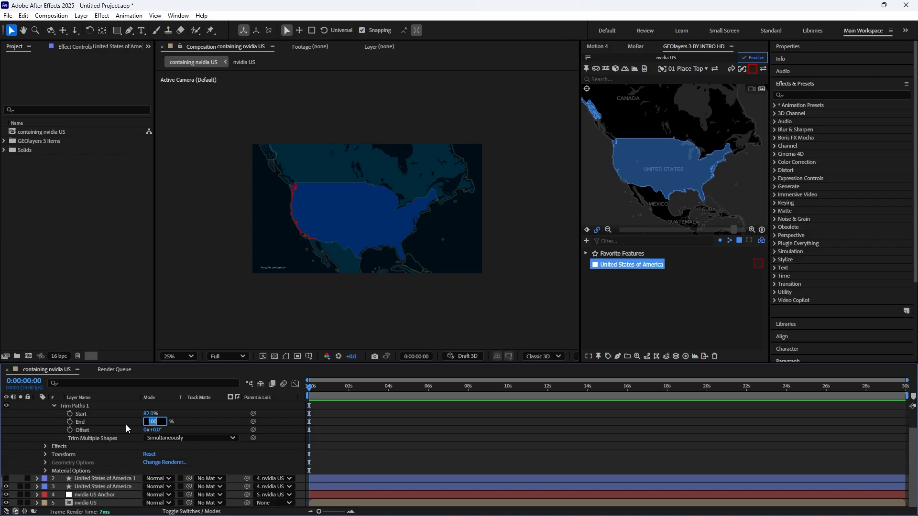
{"action": "type", "text": "96"}
- Duplicate the trimmed red outline layer twice and clear the selection
{"action": "left_click", "coordinate": [112, 406]}
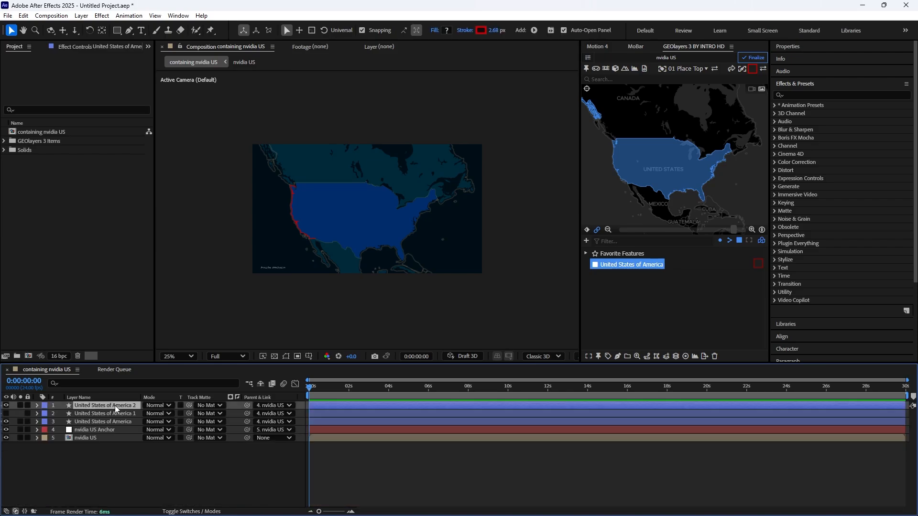
{"action": "key", "text": "ctrl+d"}
{"action": "key", "text": "ctrl+d"}
{"action": "left_click", "coordinate": [192, 87]}
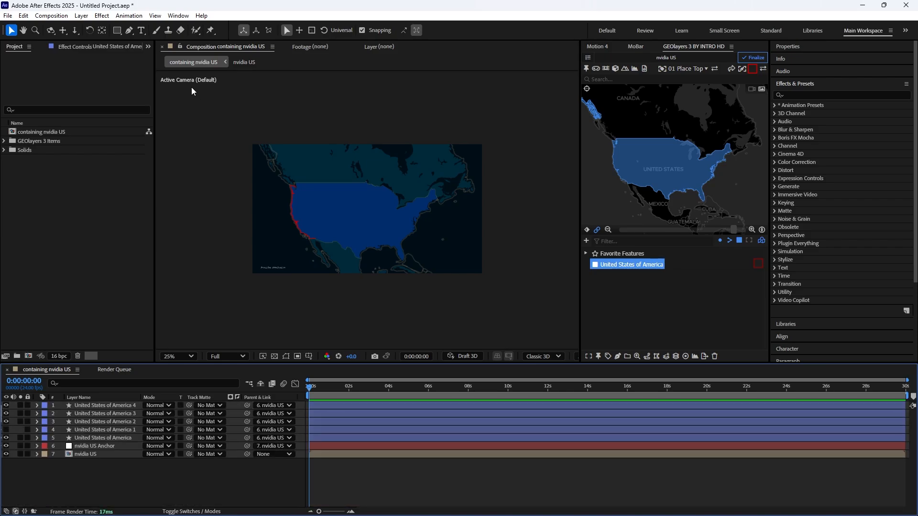
- Draw a five-point polygon with an outer radius of about 60 over the western-central United States with the Polygon tool
{"action": "left_click", "coordinate": [117, 30]}
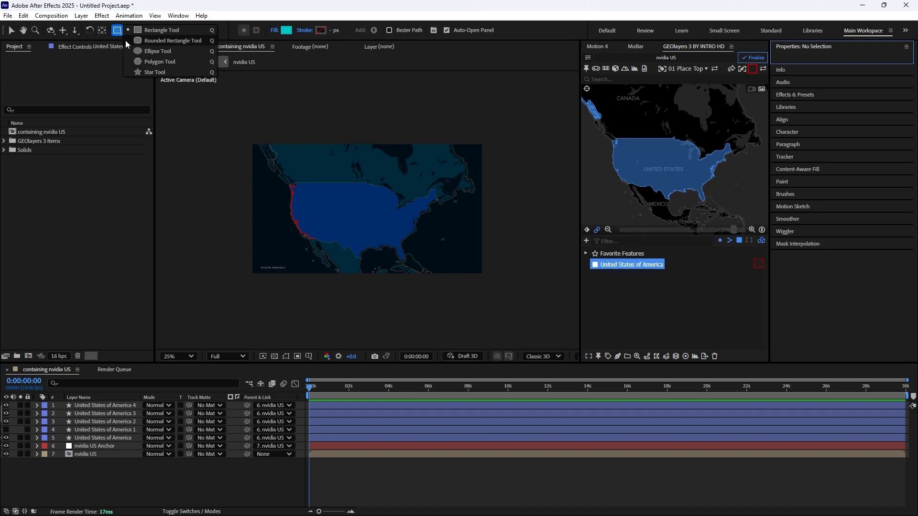
{"action": "left_click", "coordinate": [163, 63]}
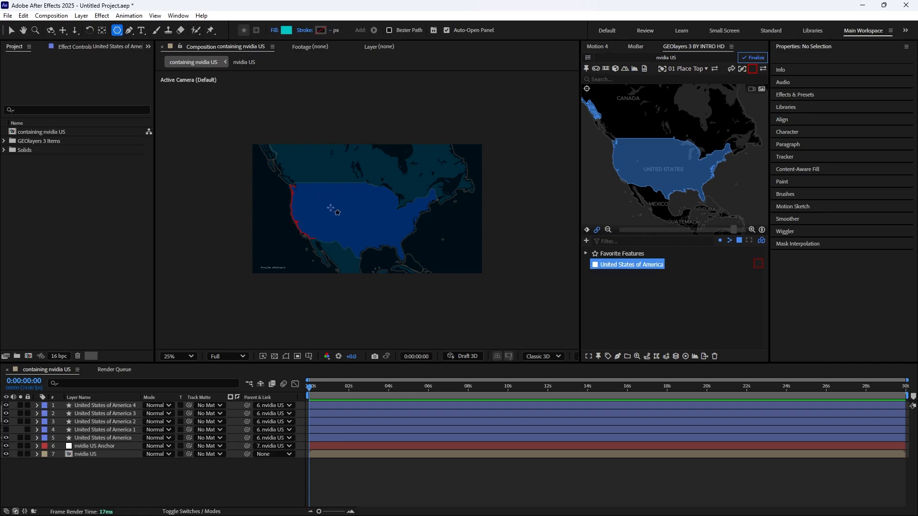
{"action": "left_click_drag", "start_coordinate": [338, 208], "coordinate": [338, 215]}
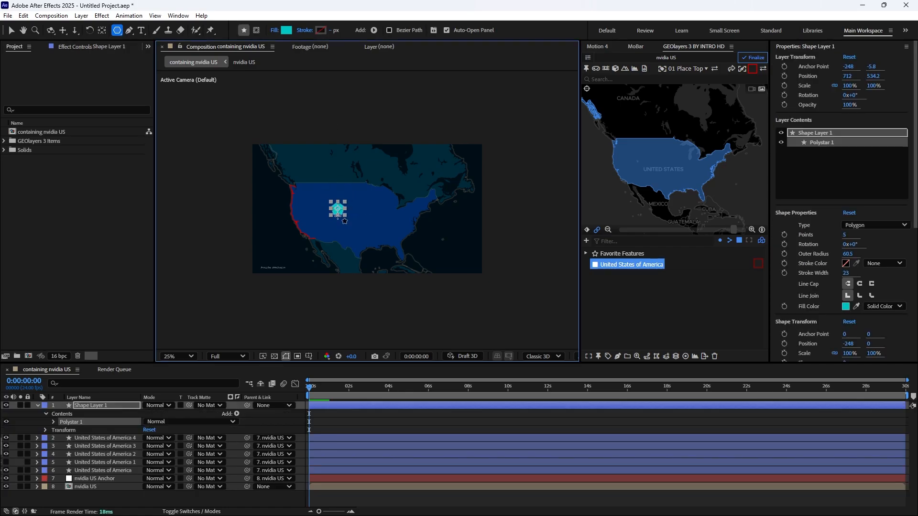
- Change the polygon on the map to 8 points and set its path rotation to 20°
{"action": "left_click", "coordinate": [53, 423]}
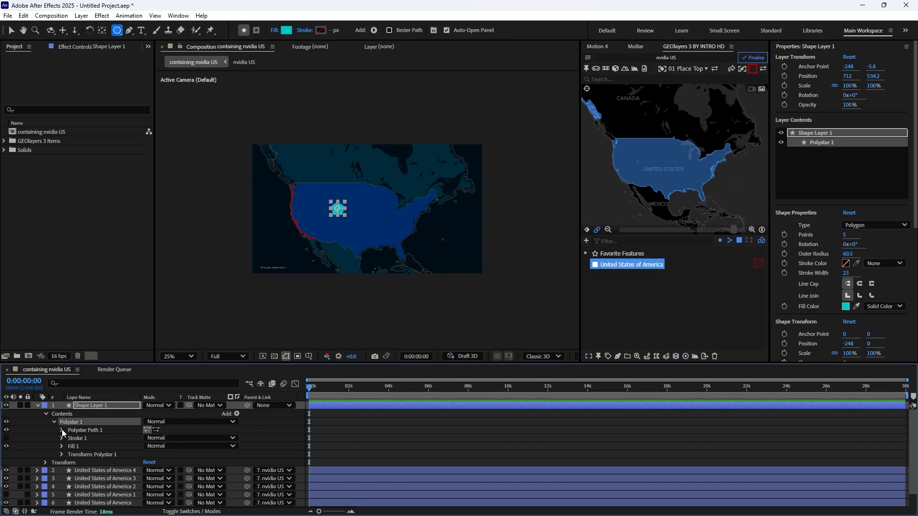
{"action": "left_click", "coordinate": [62, 430]}
{"action": "left_click", "coordinate": [148, 447]}
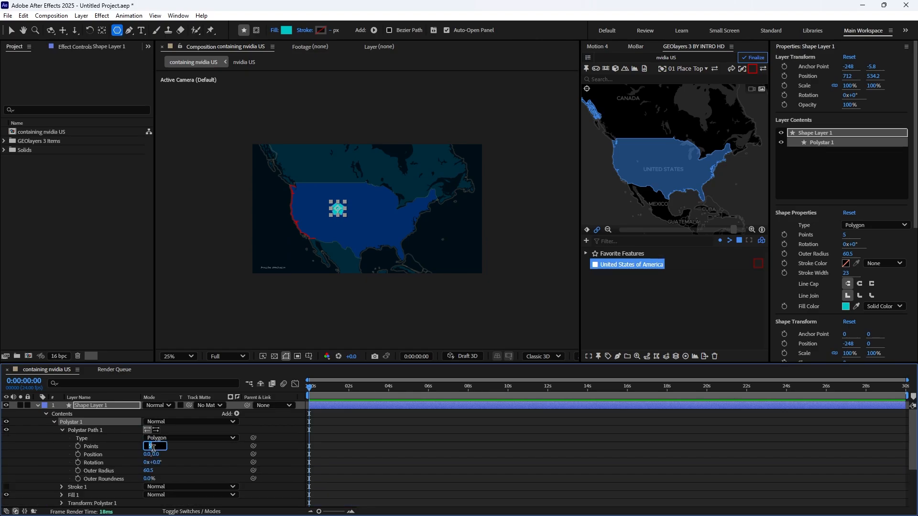
{"action": "type", "text": "8"}
{"action": "key", "text": "Return"}
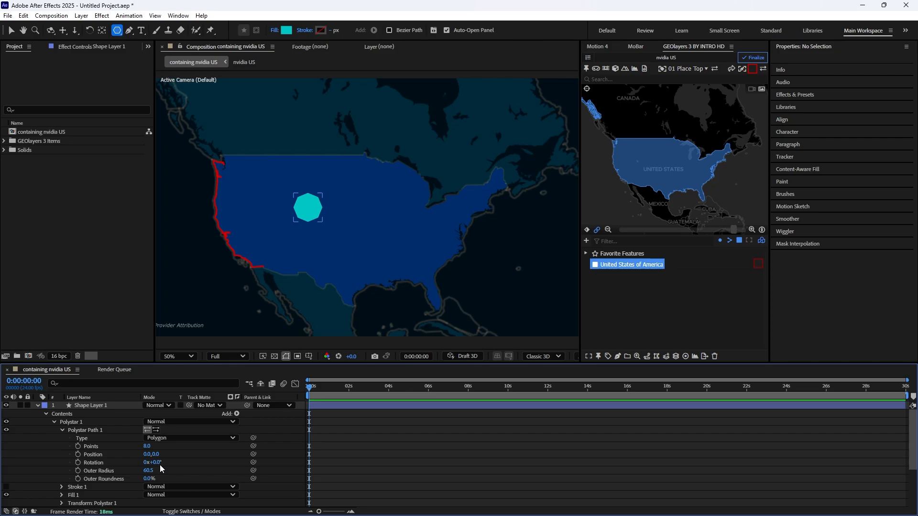
{"action": "left_click_drag", "start_coordinate": [157, 462], "coordinate": [165, 463]}
{"action": "key", "text": "u"}
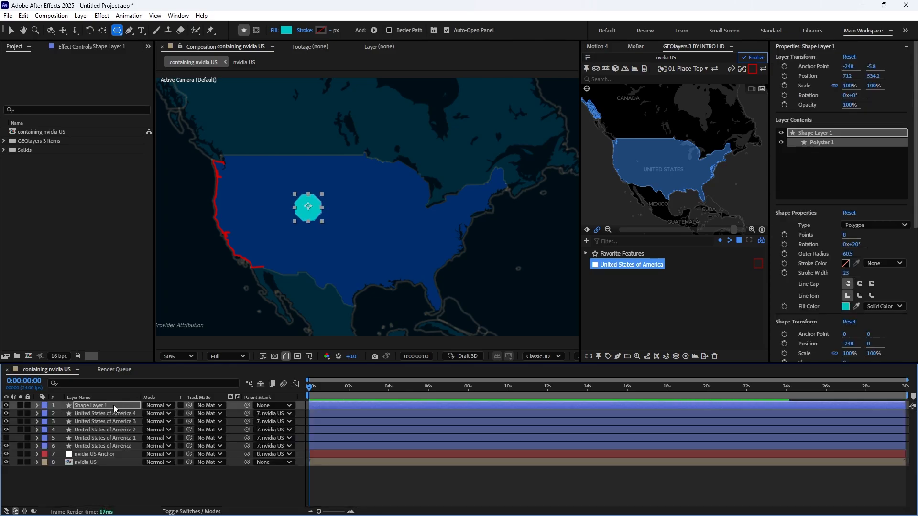
- Duplicate the octagon layer and remove the fill from the copy
{"action": "left_click", "coordinate": [113, 406]}
{"action": "key", "text": "ctrl+d"}
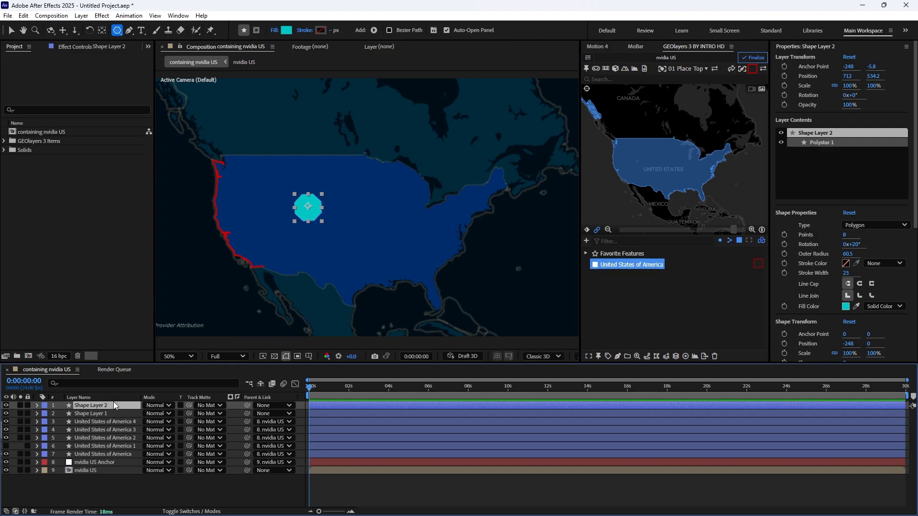
{"action": "left_click", "coordinate": [288, 31], "text": "alt"}
{"action": "left_click", "coordinate": [289, 31], "text": "alt"}
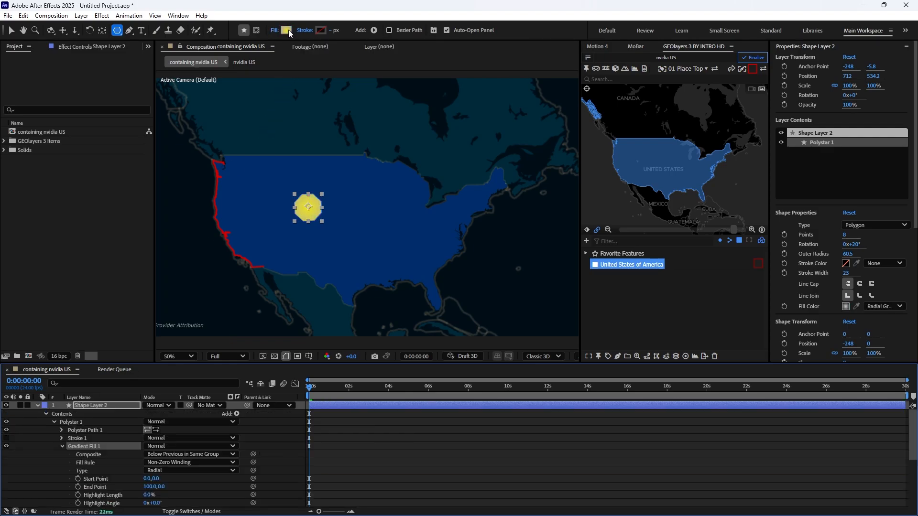
{"action": "left_click", "coordinate": [289, 31], "text": "alt"}
- Give the copied octagon a solid black (000000) stroke 2 px wide
{"action": "left_click", "coordinate": [318, 32], "text": "alt"}
{"action": "left_click", "coordinate": [320, 30]}
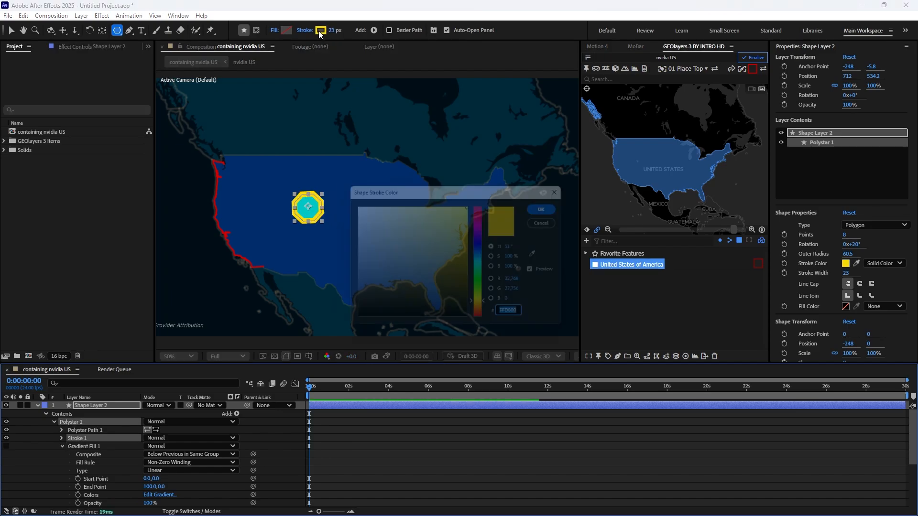
{"action": "type", "text": "000000"}
{"action": "key", "text": "Return"}
{"action": "left_click", "coordinate": [333, 30]}
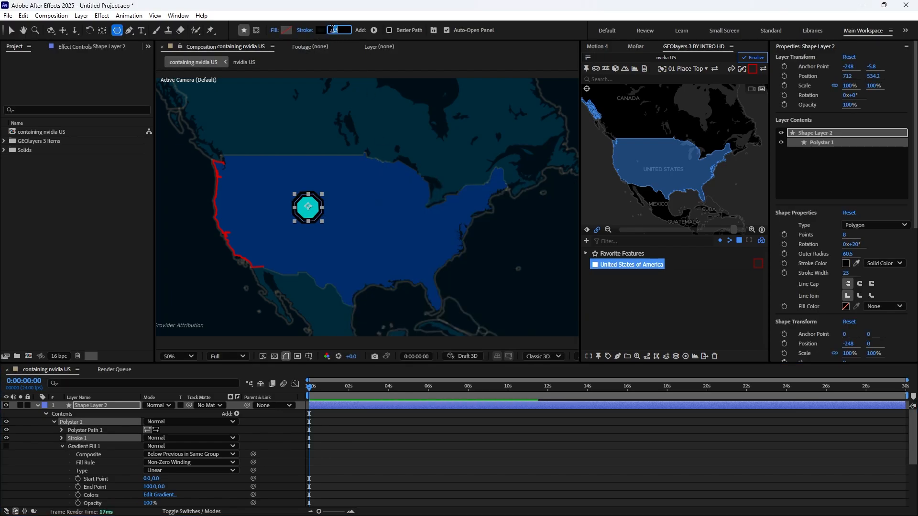
{"action": "type", "text": "2"}
{"action": "key", "text": "Return"}
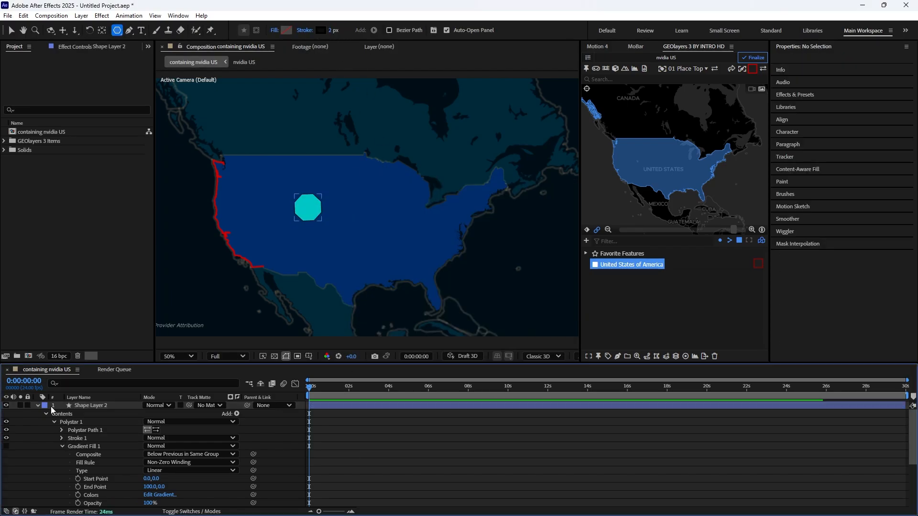
- Adjust the outer roundness of the outlined octagon's polygon path
{"action": "left_click", "coordinate": [355, 455]}
{"action": "left_click", "coordinate": [62, 431]}
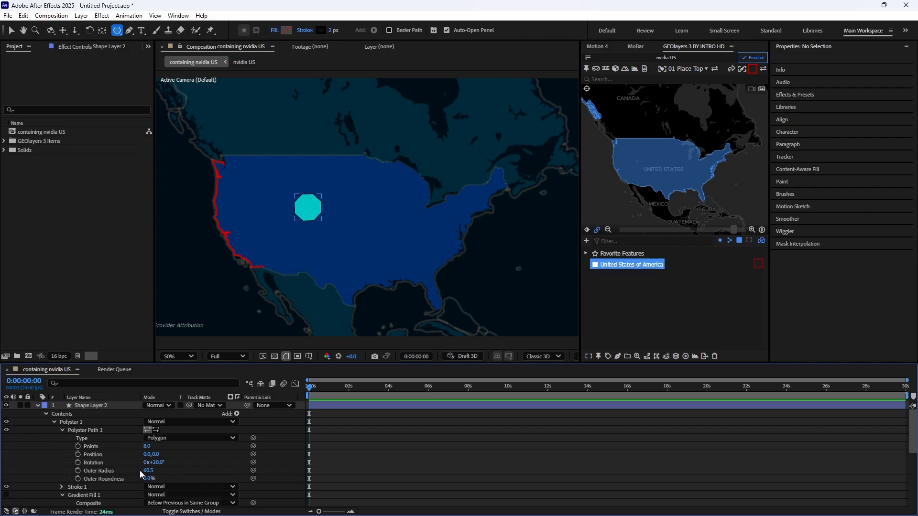
{"action": "left_click_drag", "start_coordinate": [149, 479], "coordinate": [163, 484]}
{"action": "left_click", "coordinate": [234, 477]}
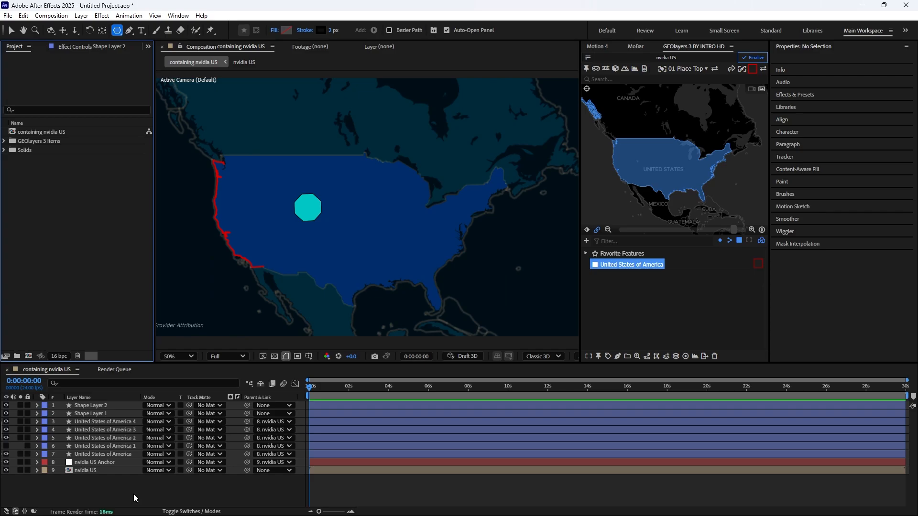
- Import nvidia_logo_icon.png into the project and place it over the octagon in the composition
{"action": "double_click", "coordinate": [60, 200]}
{"action": "double_click", "coordinate": [111, 163]}
{"action": "left_click_drag", "start_coordinate": [46, 151], "coordinate": [308, 206]}
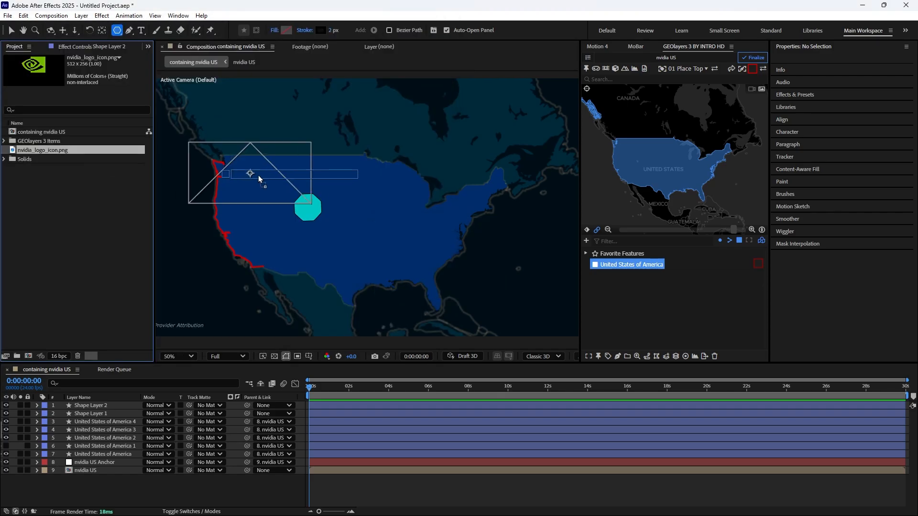
- Scale the NVIDIA logo layer down to 23% so it fits inside the octagon
{"action": "key", "text": "s"}
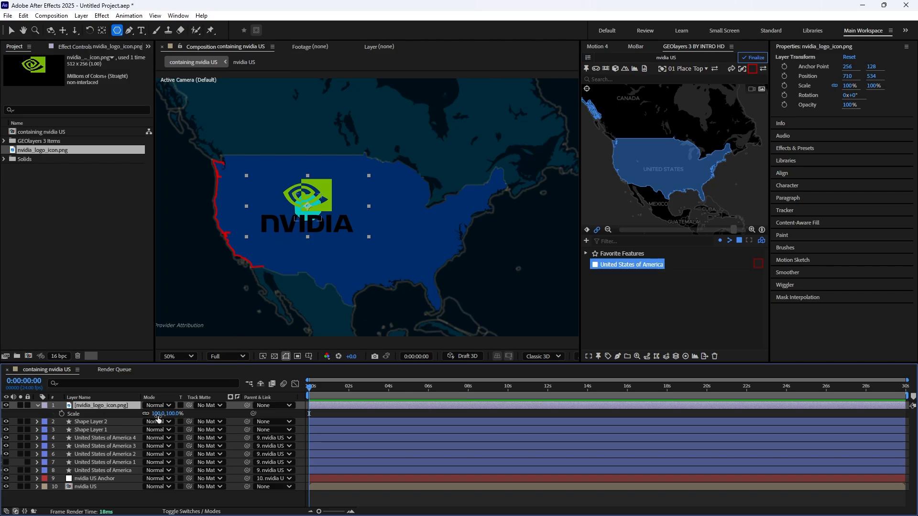
{"action": "left_click_drag", "start_coordinate": [158, 415], "coordinate": [116, 406]}
{"action": "key", "text": "slash"}
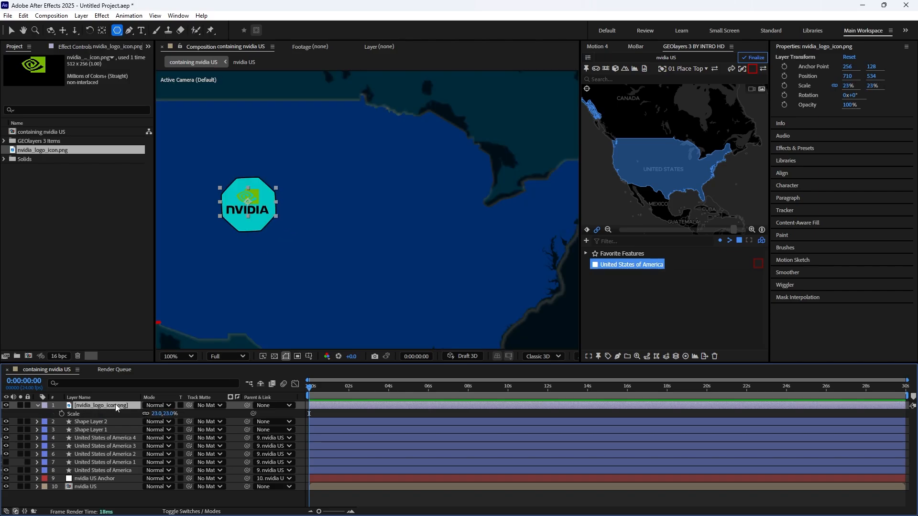
- Apply a Fill effect to the NVIDIA logo and set its color to dark gray 1A1A1A
{"action": "key", "text": "ctrl+space"}
{"action": "type", "text": "fill"}
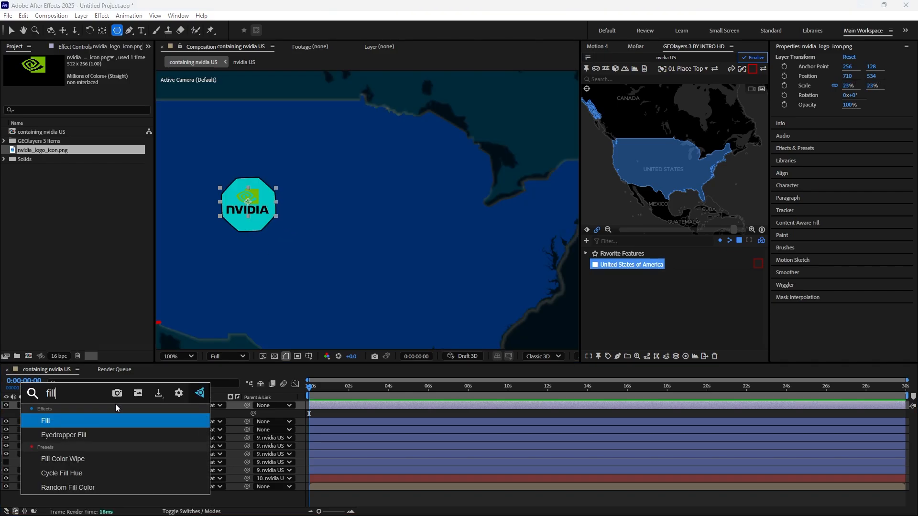
{"action": "left_click", "coordinate": [91, 421]}
{"action": "left_click", "coordinate": [90, 98]}
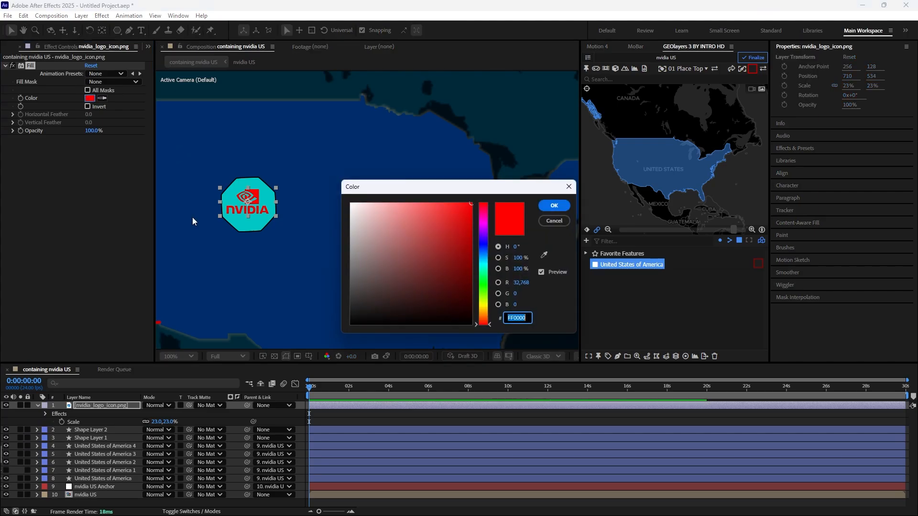
{"action": "left_click_drag", "start_coordinate": [405, 301], "coordinate": [344, 312]}
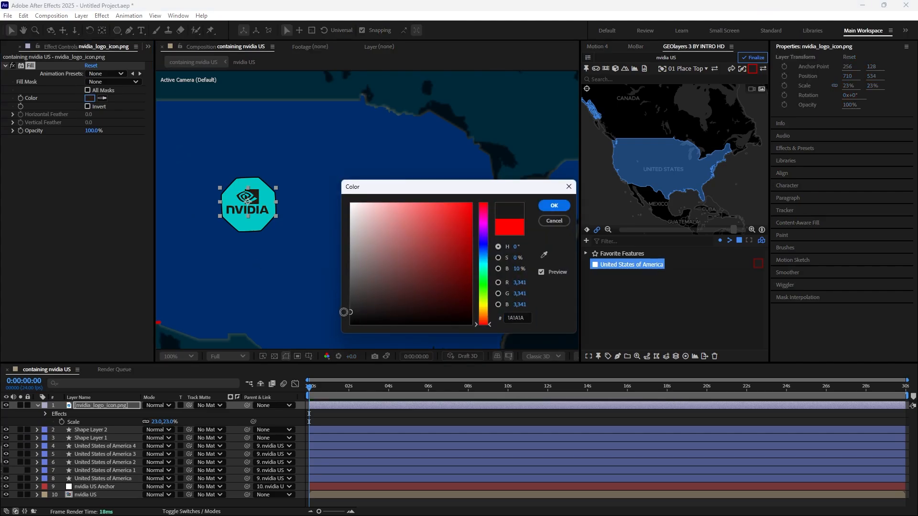
{"action": "left_click", "coordinate": [554, 206]}
- Set the NVIDIA logo layer's opacity to 85%
{"action": "left_click", "coordinate": [131, 404]}
{"action": "key", "text": "t"}
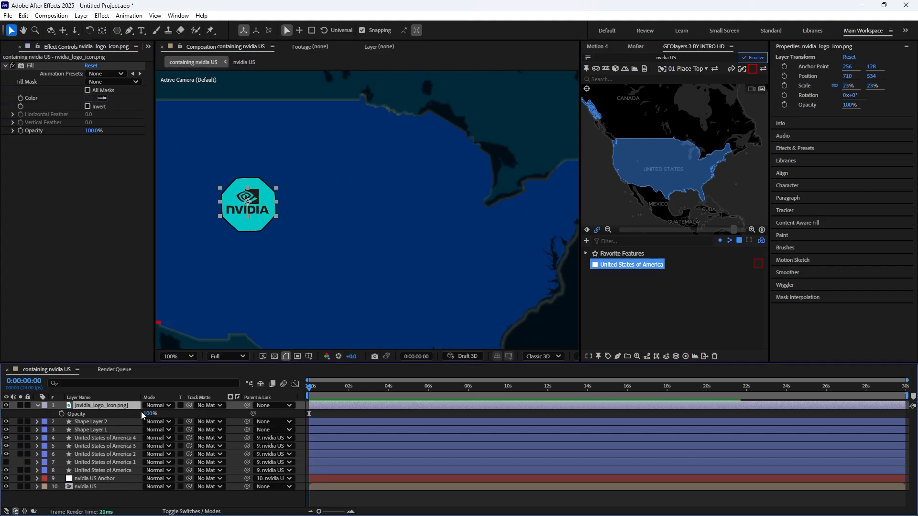
{"action": "left_click_drag", "start_coordinate": [149, 414], "coordinate": [142, 414]}
{"action": "scroll", "coordinate": [311, 239], "scroll_direction": "down", "scroll_amount": 1}
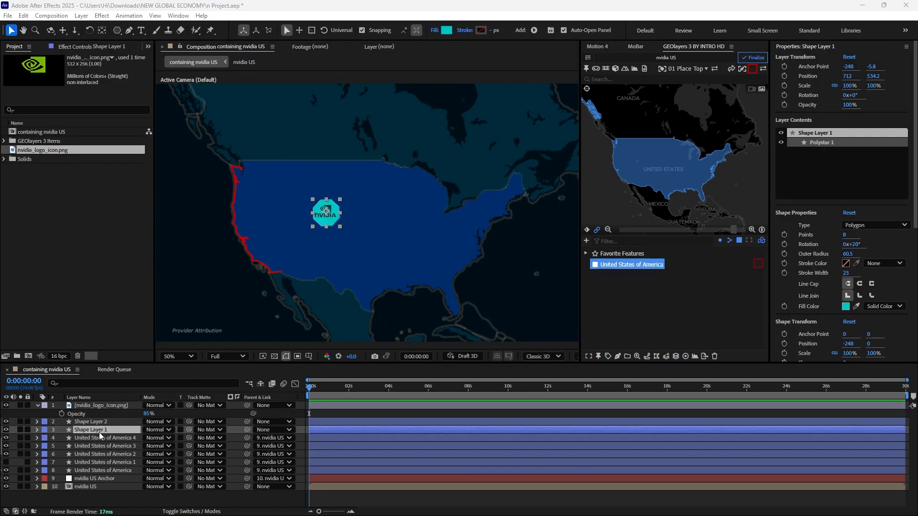
- Pre-compose the logo and both octagon layers into a new composition named "nvidia"
{"action": "left_click", "coordinate": [101, 422], "text": "ctrl"}
{"action": "left_click", "coordinate": [105, 406], "text": "ctrl"}
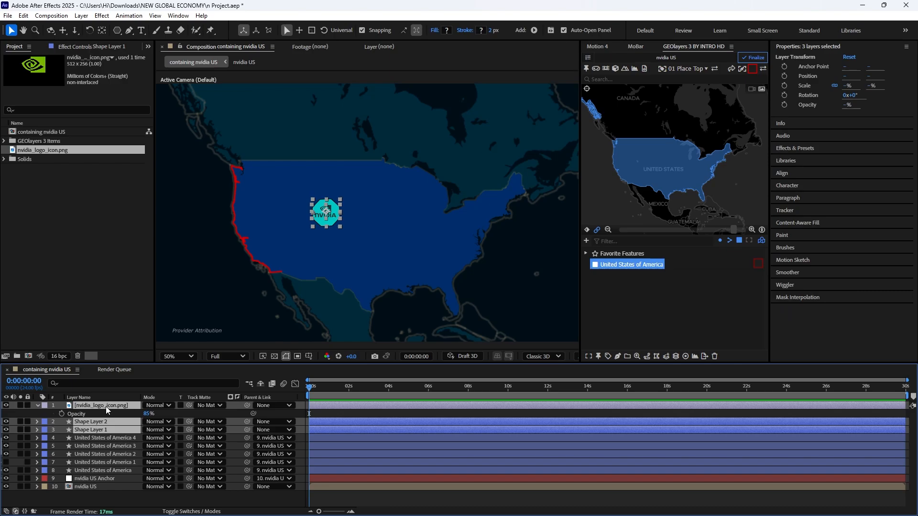
{"action": "right_click", "coordinate": [106, 407]}
{"action": "left_click", "coordinate": [158, 342]}
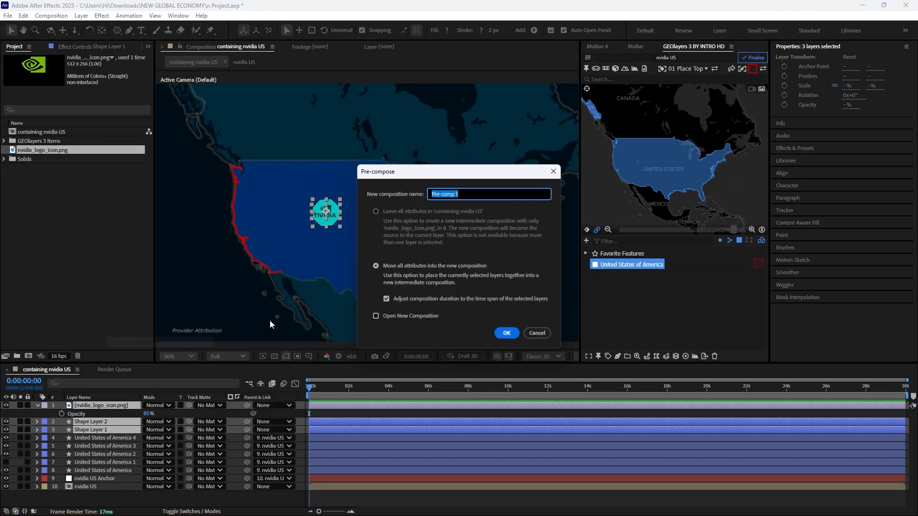
{"action": "type", "text": "nvidia"}
{"action": "key", "text": "Return"}
- Draw a curved, unfilled white 2 px line from the NVIDIA badge to the red west coast outline with the Pen tool
{"action": "left_click", "coordinate": [130, 31]}
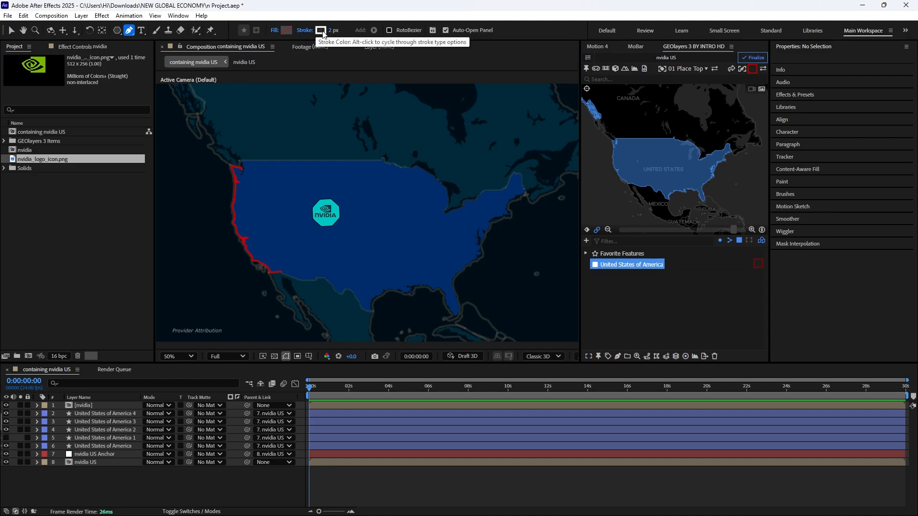
{"action": "left_click", "coordinate": [319, 213]}
{"action": "left_click_drag", "start_coordinate": [320, 213], "coordinate": [311, 206]}
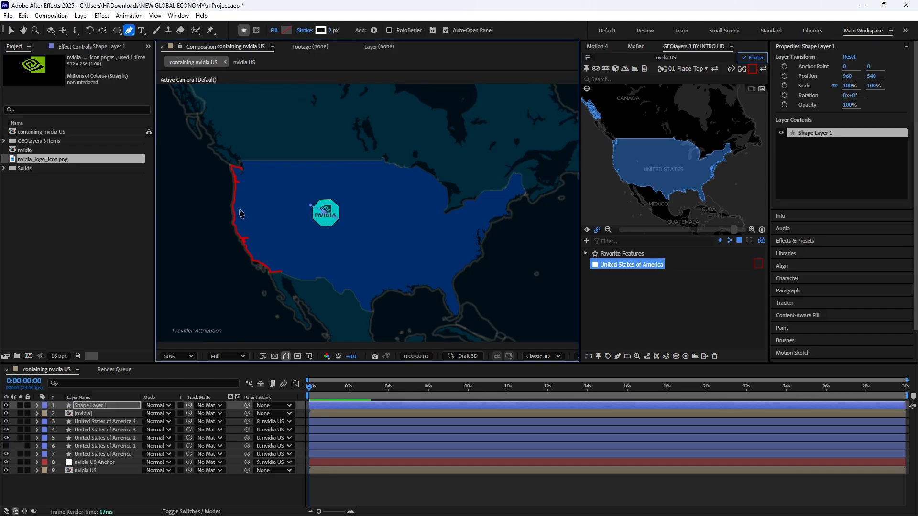
{"action": "scroll", "coordinate": [239, 211], "scroll_direction": "up", "scroll_amount": 1}
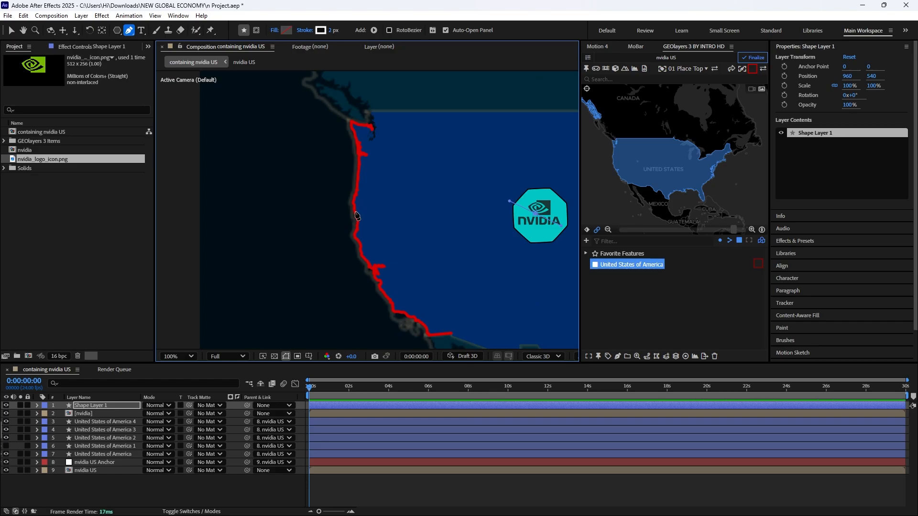
{"action": "mouse_move", "coordinate": [356, 210]}
{"action": "left_mouse_down"}
{"action": "mouse_move", "coordinate": [344, 233]}
{"action": "mouse_move", "coordinate": [333, 232]}
{"action": "left_mouse_up"}
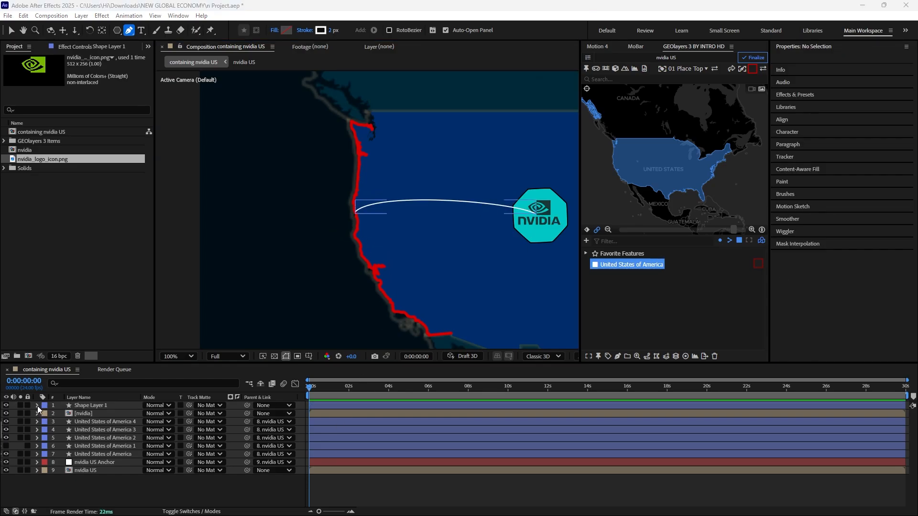
- Taper the curved line's stroke with a start length of 20% and an end length of 10%
{"action": "left_click", "coordinate": [37, 406]}
{"action": "left_click", "coordinate": [45, 414]}
{"action": "left_click", "coordinate": [54, 423]}
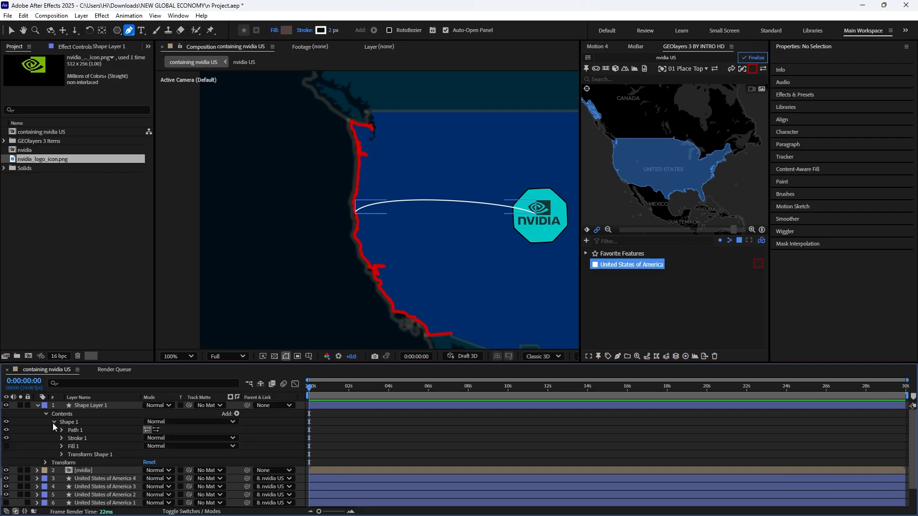
{"action": "left_click", "coordinate": [61, 438]}
{"action": "scroll", "coordinate": [98, 449], "scroll_direction": "down", "scroll_amount": 1}
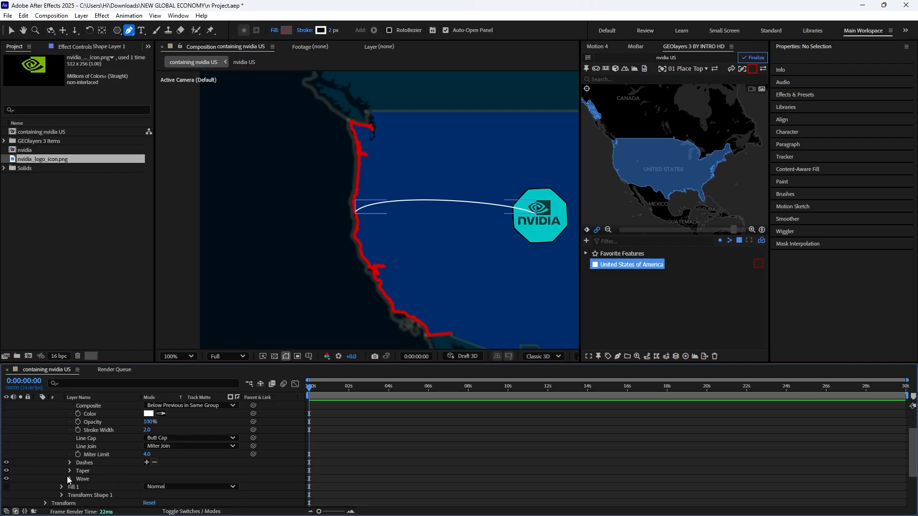
{"action": "left_click", "coordinate": [69, 471]}
{"action": "left_click", "coordinate": [149, 462]}
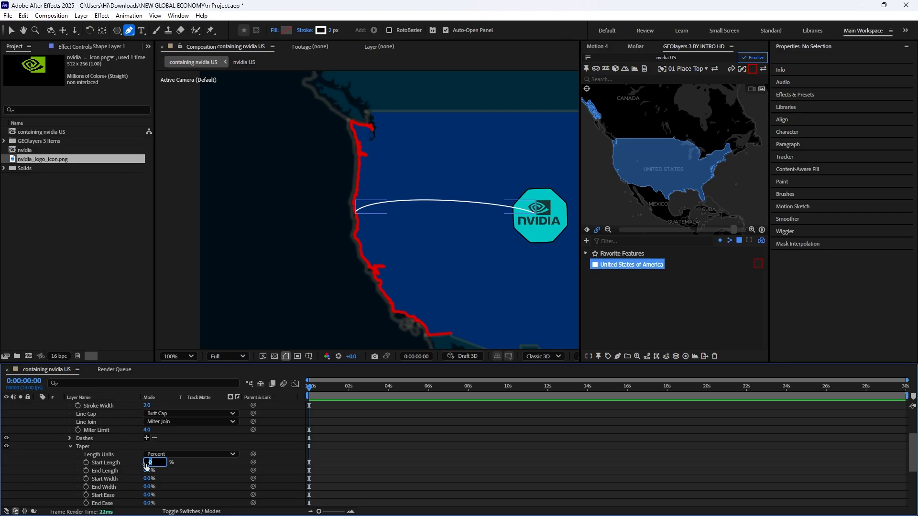
{"action": "type", "text": "20"}
{"action": "key", "text": "Return"}
{"action": "left_click", "coordinate": [147, 471]}
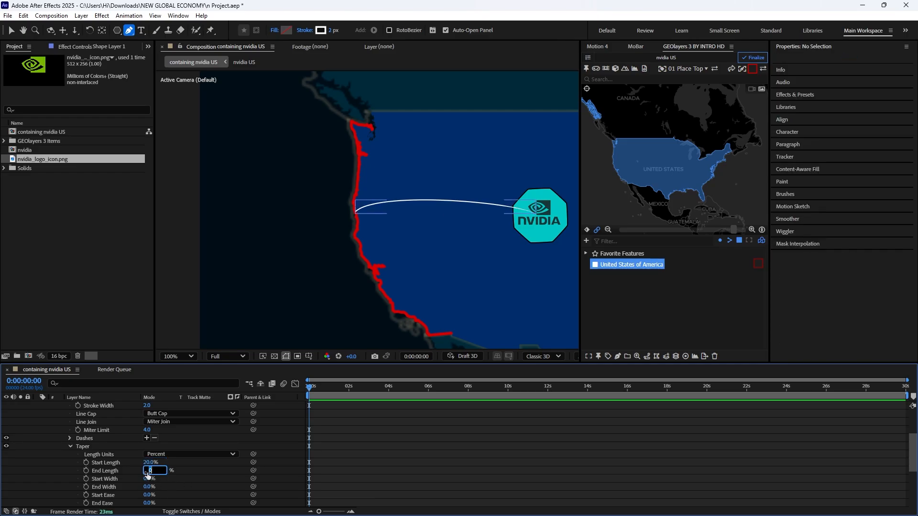
{"action": "type", "text": "10"}
{"action": "key", "text": "Return"}
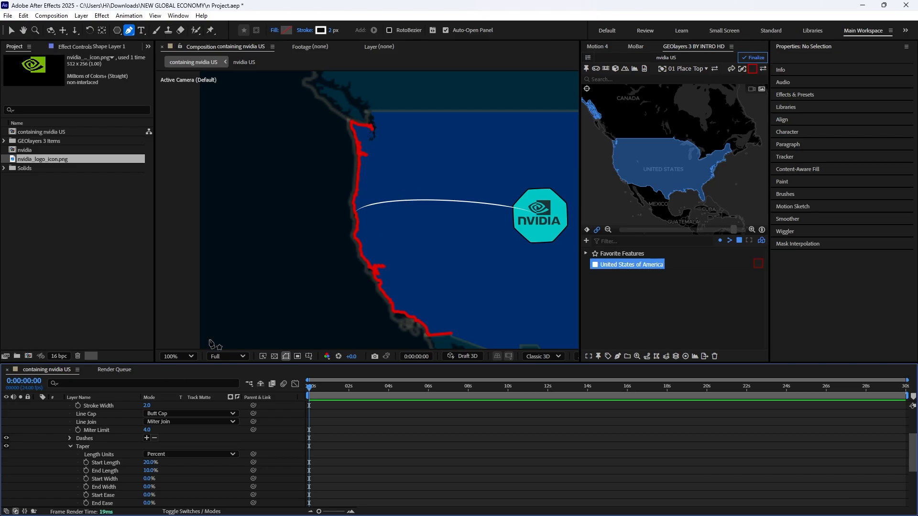
- Add Trim Paths to the curved line's shape layer
{"action": "scroll", "coordinate": [282, 451], "scroll_direction": "up", "scroll_amount": 3}
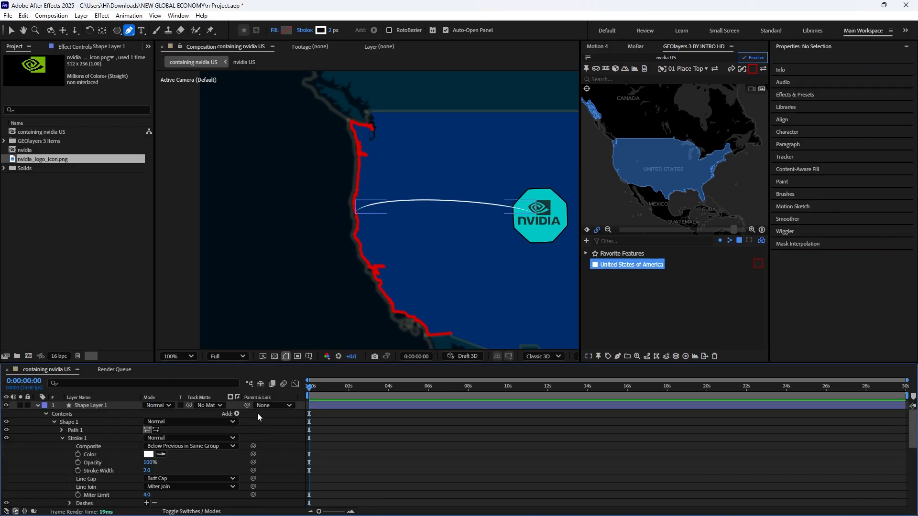
{"action": "left_click", "coordinate": [114, 405]}
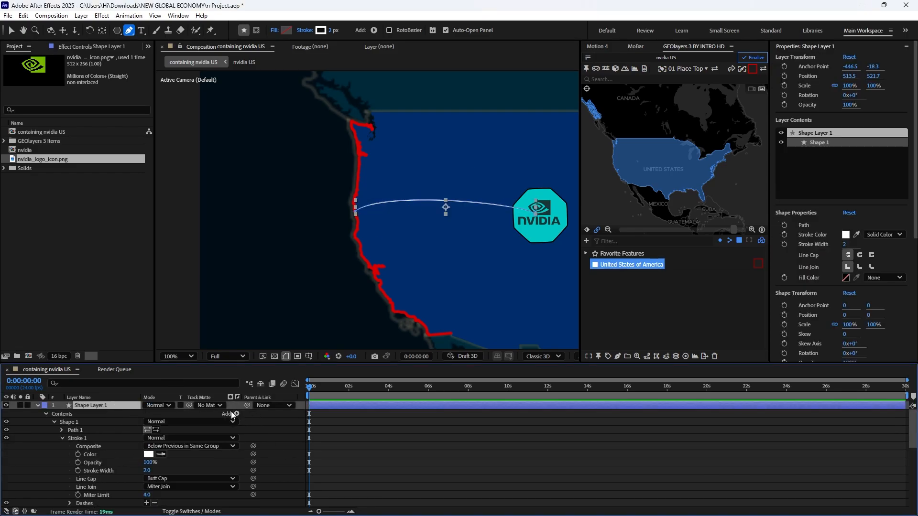
{"action": "left_click", "coordinate": [239, 414]}
{"action": "left_click", "coordinate": [268, 362]}
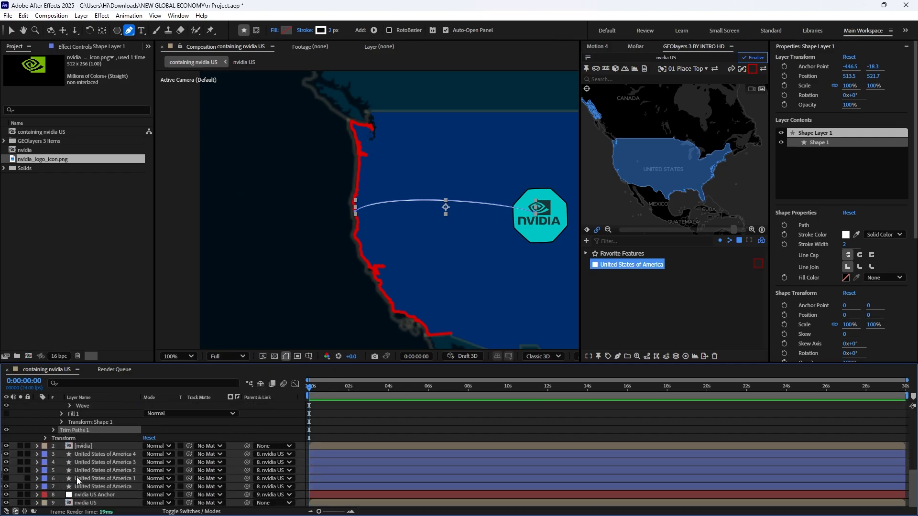
- Keyframe the Trim Paths End at 100% and move the keyframe to about 2.5 seconds
{"action": "left_click", "coordinate": [54, 430]}
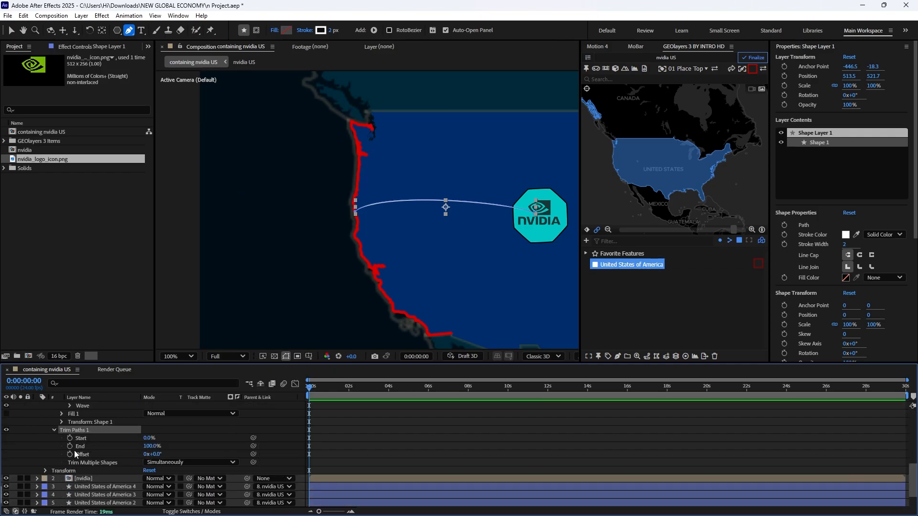
{"action": "left_click", "coordinate": [70, 447]}
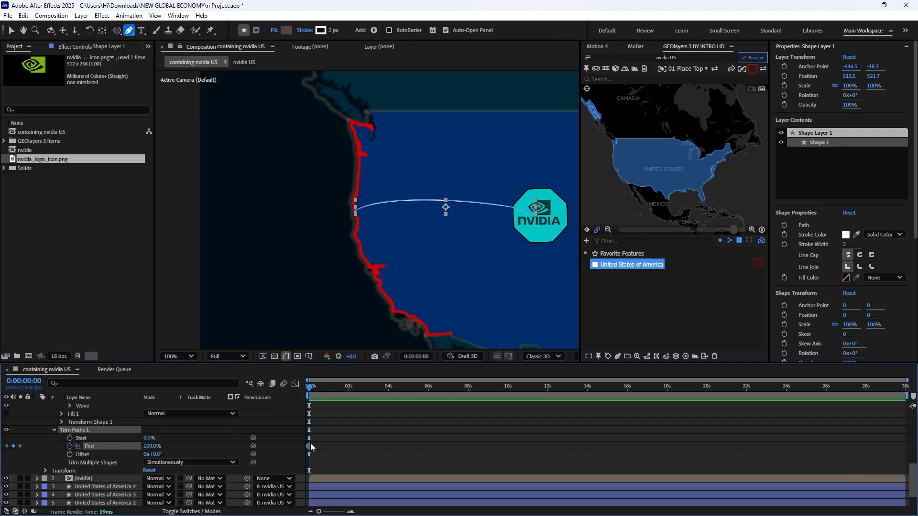
{"action": "left_click_drag", "start_coordinate": [310, 445], "coordinate": [363, 447]}
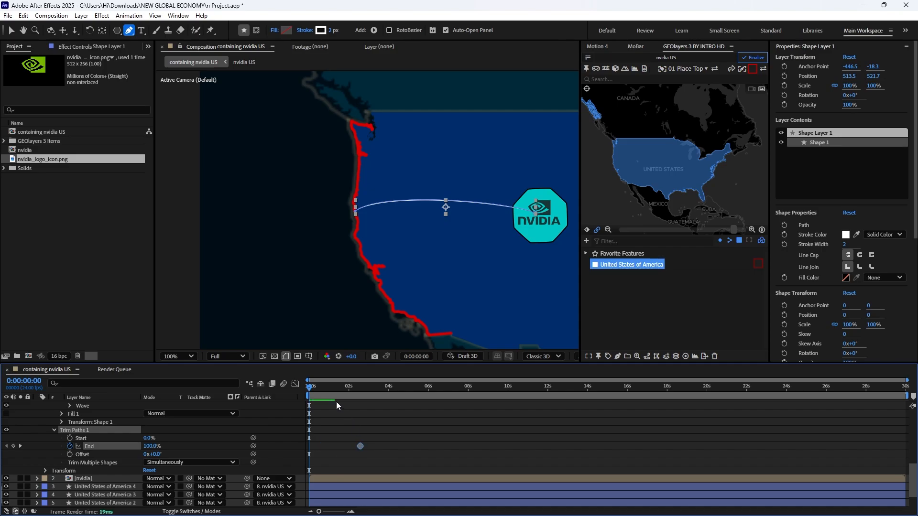
- Keyframe the curved line's Trim Paths End at 0% at the start of the timeline
{"action": "left_click", "coordinate": [361, 390]}
{"action": "left_click_drag", "start_coordinate": [361, 390], "coordinate": [299, 390]}
{"action": "left_click_drag", "start_coordinate": [150, 451], "coordinate": [99, 458]}
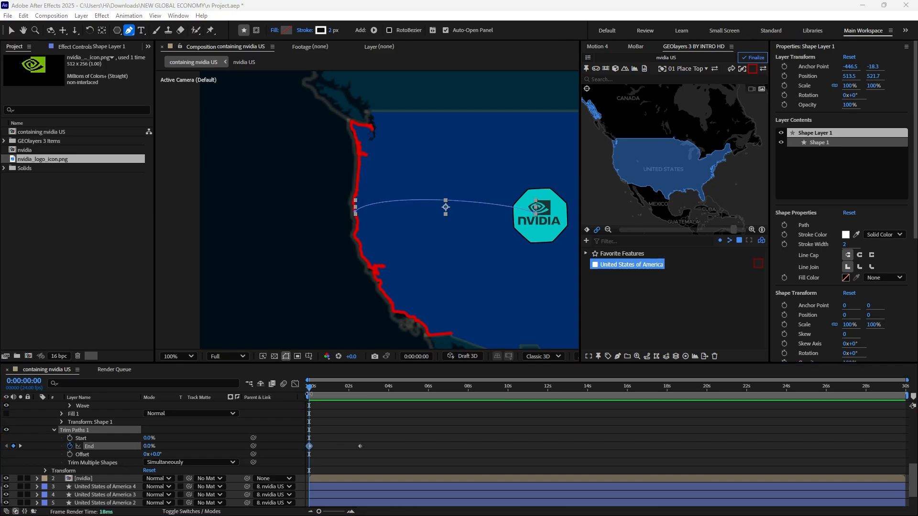
- Keyframe the curved line's Trim Paths End at 0% at 0:00:14:01
{"action": "left_click_drag", "start_coordinate": [310, 391], "coordinate": [589, 393]}
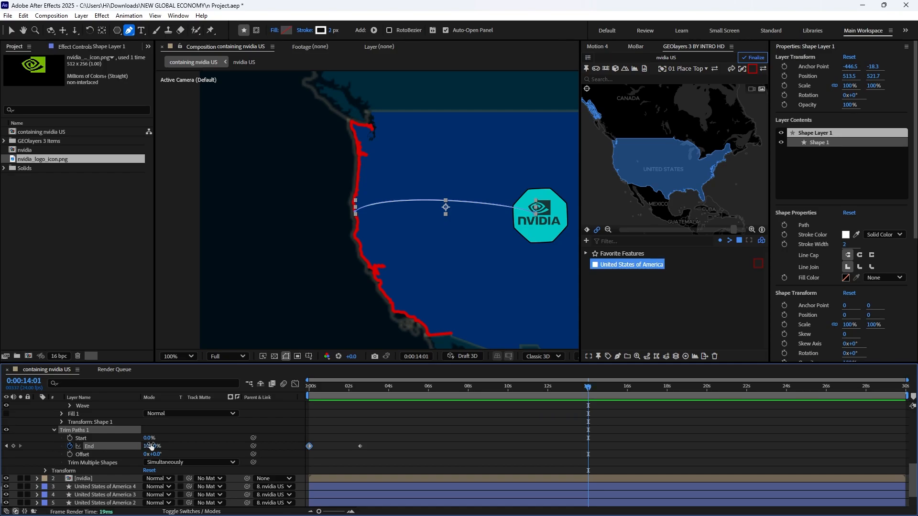
{"action": "left_click_drag", "start_coordinate": [149, 446], "coordinate": [235, 454]}
{"action": "left_click_drag", "start_coordinate": [148, 446], "coordinate": [1, 466]}
- Apply Easy Ease to the Trim Paths End keyframes, shape their speed graph to peak around the middle keyframe, and preview from the start
{"action": "left_click_drag", "start_coordinate": [636, 440], "coordinate": [290, 473]}
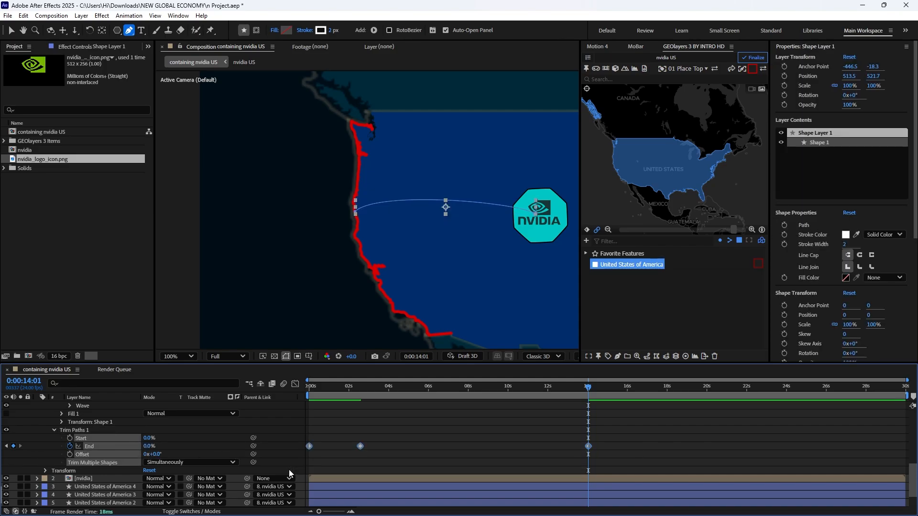
{"action": "key", "text": "F9"}
{"action": "left_click", "coordinate": [296, 384]}
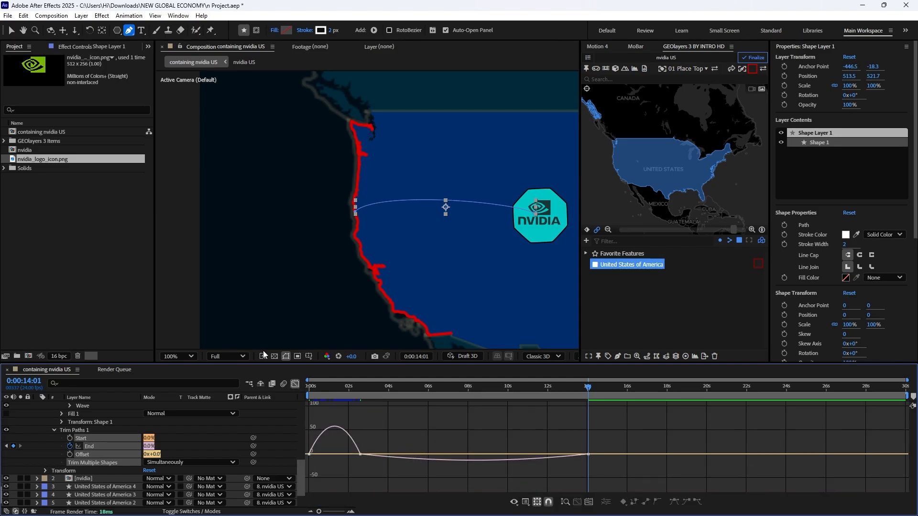
{"action": "key", "text": "v"}
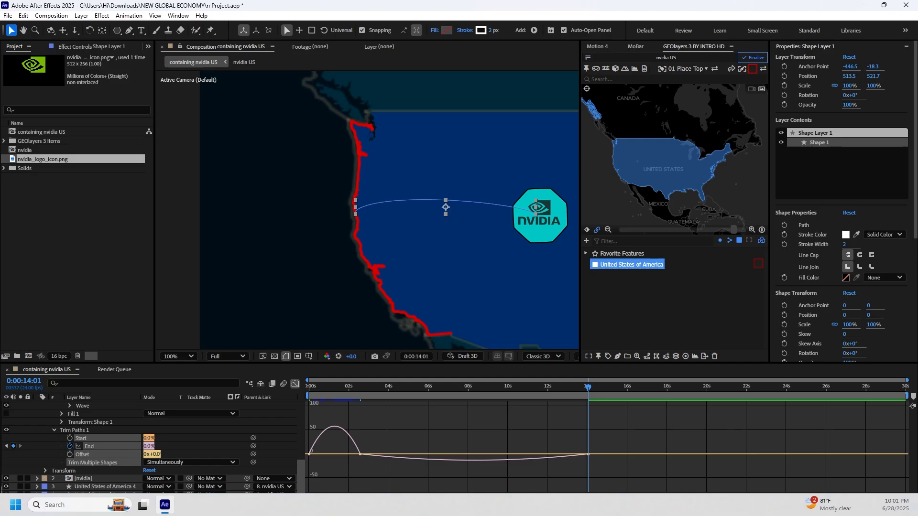
{"action": "left_click_drag", "start_coordinate": [353, 453], "coordinate": [335, 454]}
{"action": "left_click_drag", "start_coordinate": [550, 454], "coordinate": [474, 455]}
{"action": "left_click_drag", "start_coordinate": [416, 455], "coordinate": [365, 456]}
{"action": "left_click_drag", "start_coordinate": [589, 387], "coordinate": [311, 388]}
{"action": "key", "text": "space"}
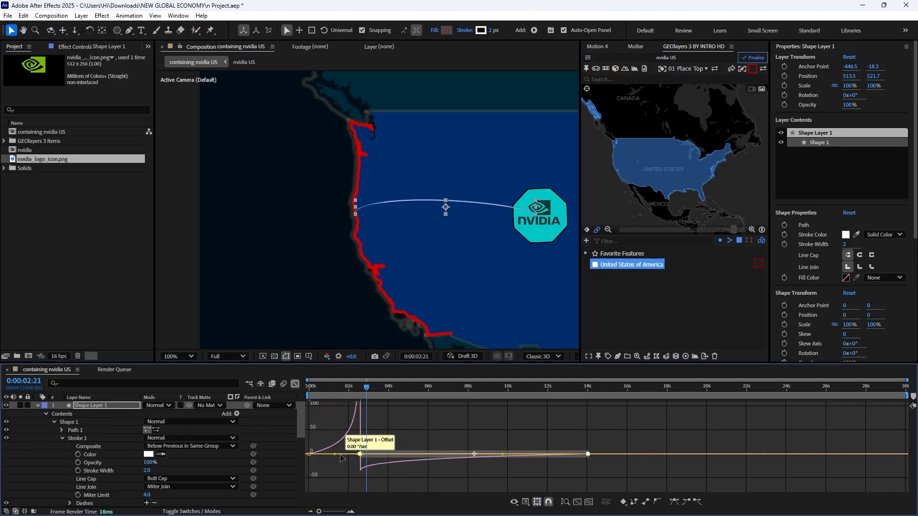
- Refine the End speed graph around the middle keyframe and play the line animation from the start
{"action": "left_click_drag", "start_coordinate": [335, 454], "coordinate": [359, 455]}
{"action": "left_click_drag", "start_coordinate": [367, 388], "coordinate": [309, 388]}
{"action": "key", "text": "space"}
{"action": "key", "text": "space"}
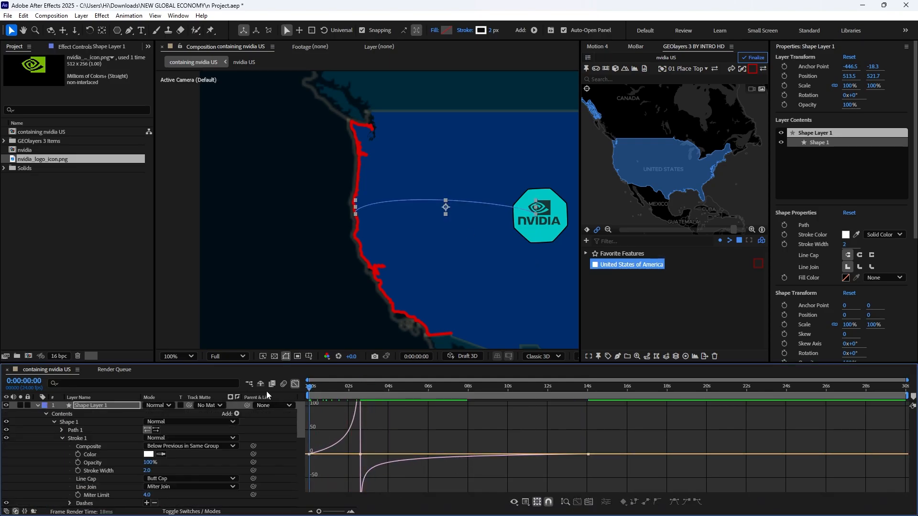
{"action": "key", "text": "space"}
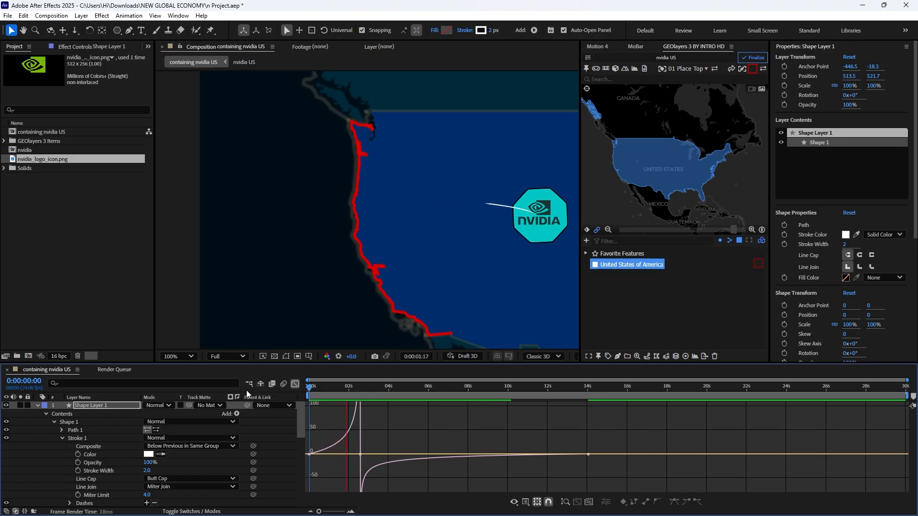
{"action": "key", "text": "space"}
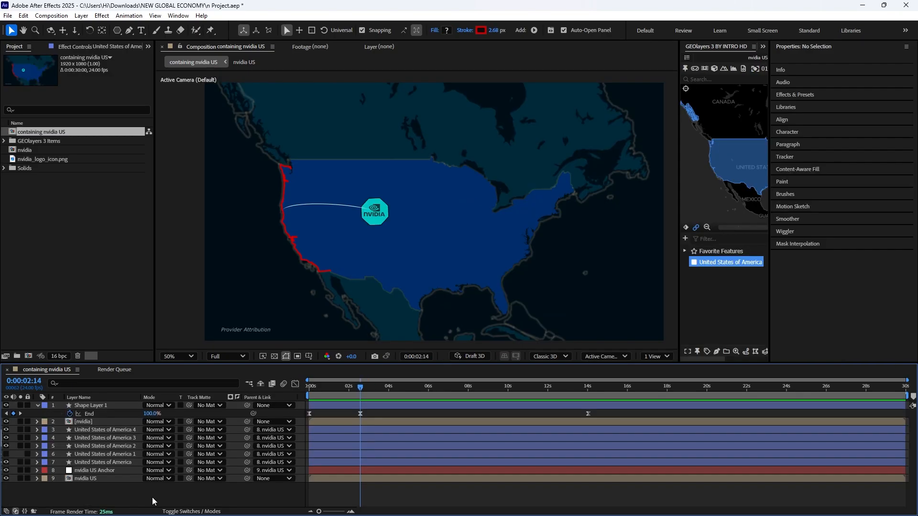
- Add Position and Opacity keyframes to the United States of America 2, 3 and 4 layers at 0:00:02:14
{"action": "left_click", "coordinate": [117, 447]}
{"action": "left_click", "coordinate": [129, 430], "text": "shift"}
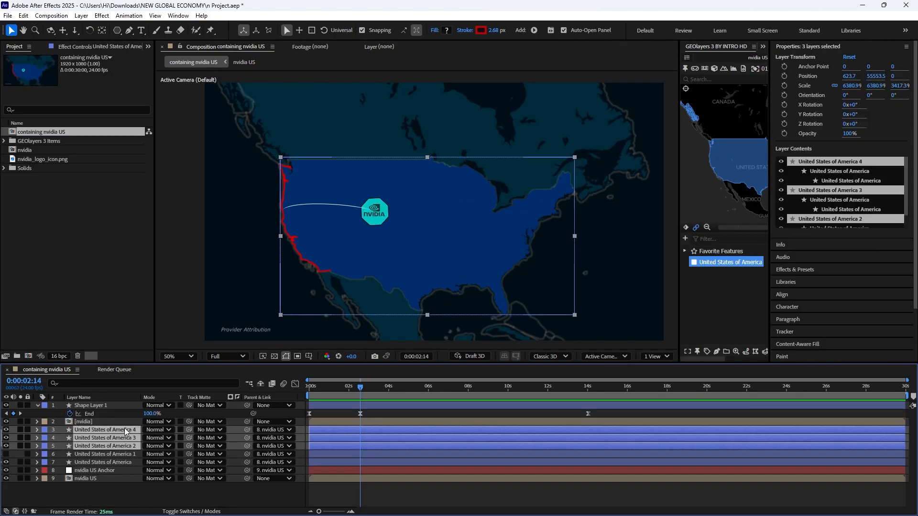
{"action": "key", "text": "p"}
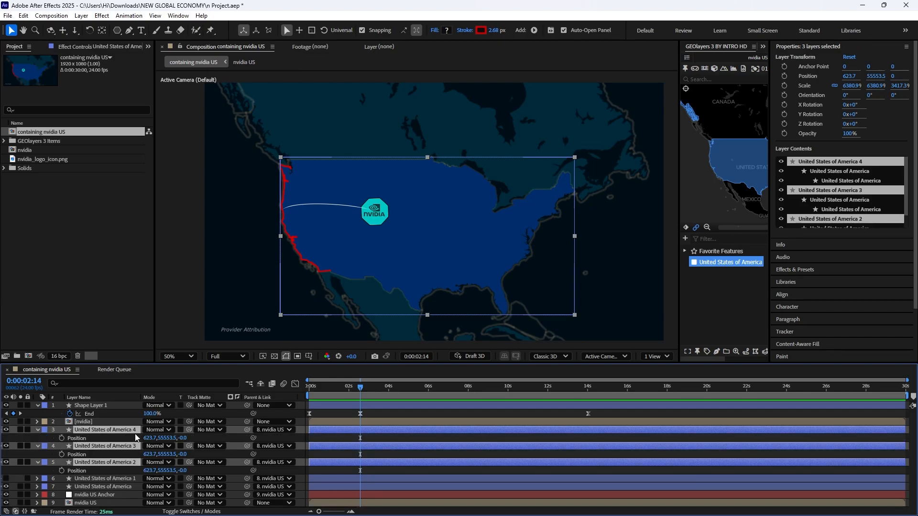
{"action": "key", "text": "shift+t"}
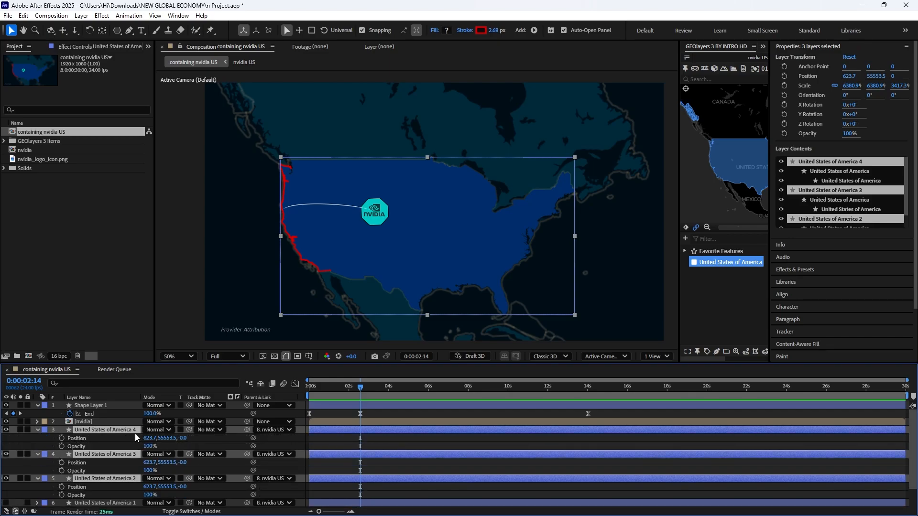
{"action": "left_click", "coordinate": [61, 438]}
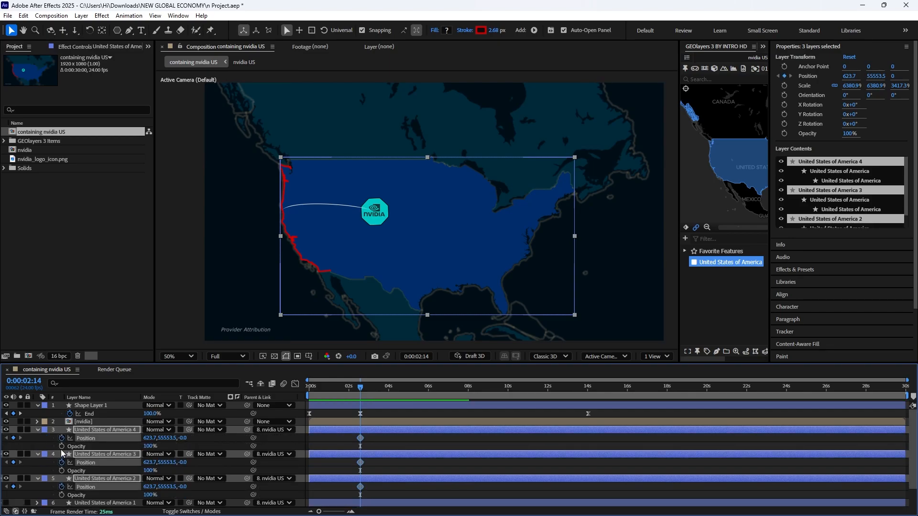
{"action": "left_click", "coordinate": [62, 446]}
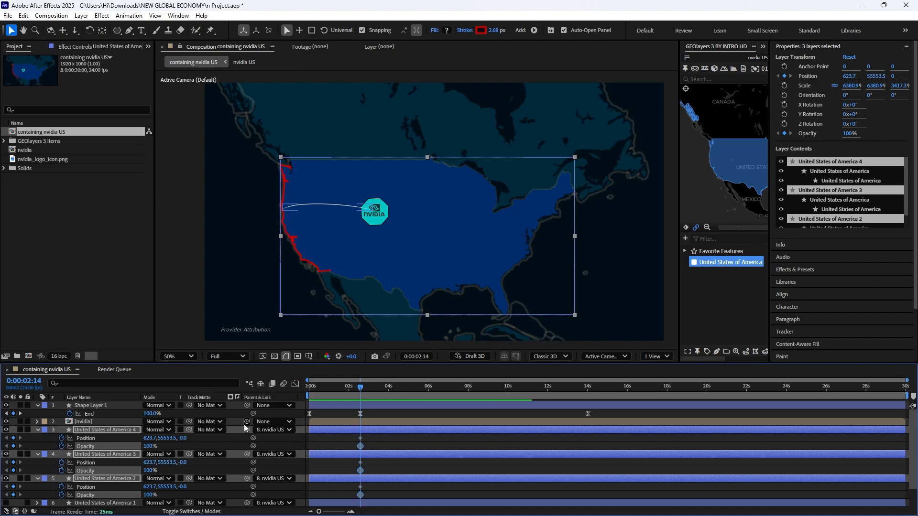
{"action": "left_click", "coordinate": [394, 485]}
- At 0:00:03:12, keyframe United States of America 2 at X position -919.3 with 9% opacity
{"action": "left_click_drag", "start_coordinate": [361, 389], "coordinate": [379, 388]}
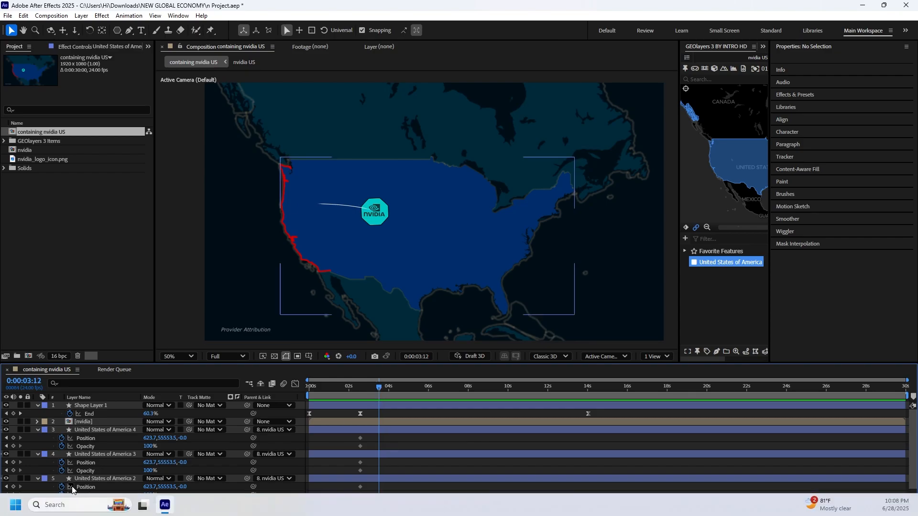
{"action": "left_click", "coordinate": [113, 477]}
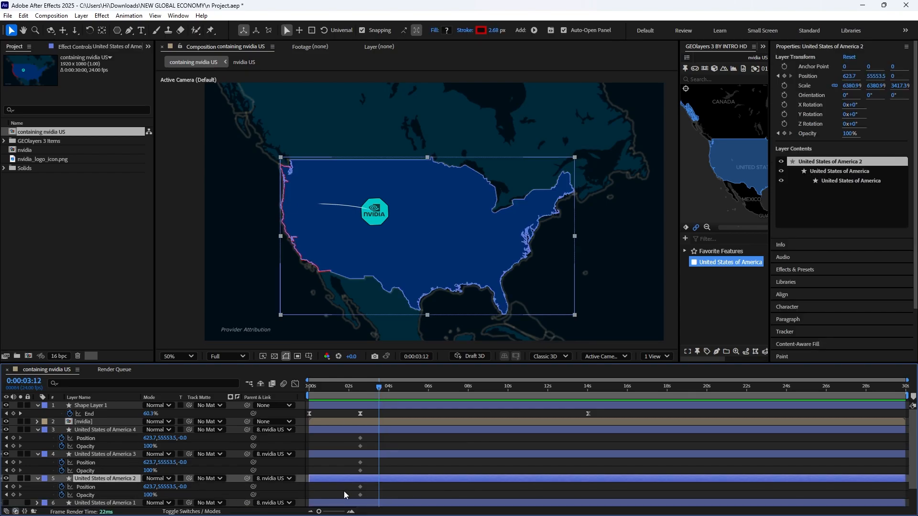
{"action": "left_click_drag", "start_coordinate": [149, 487], "coordinate": [60, 497]}
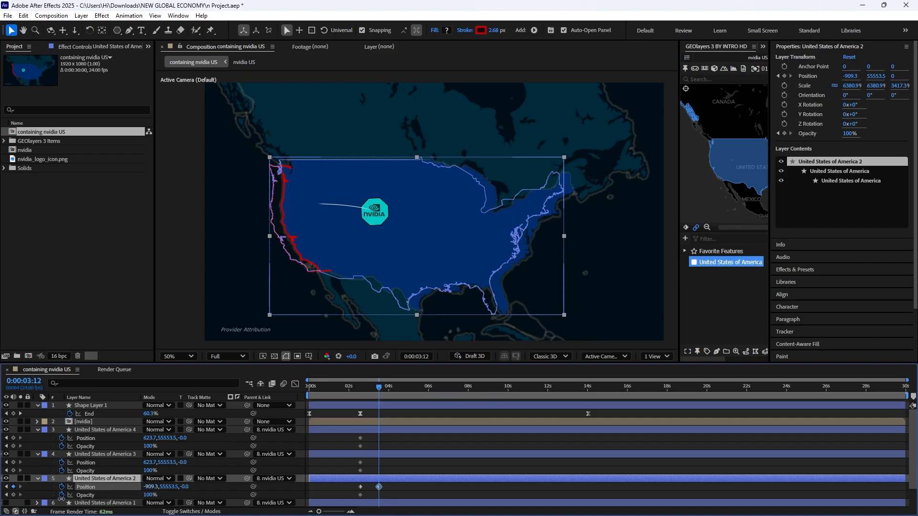
{"action": "left_click_drag", "start_coordinate": [61, 499], "coordinate": [57, 499]}
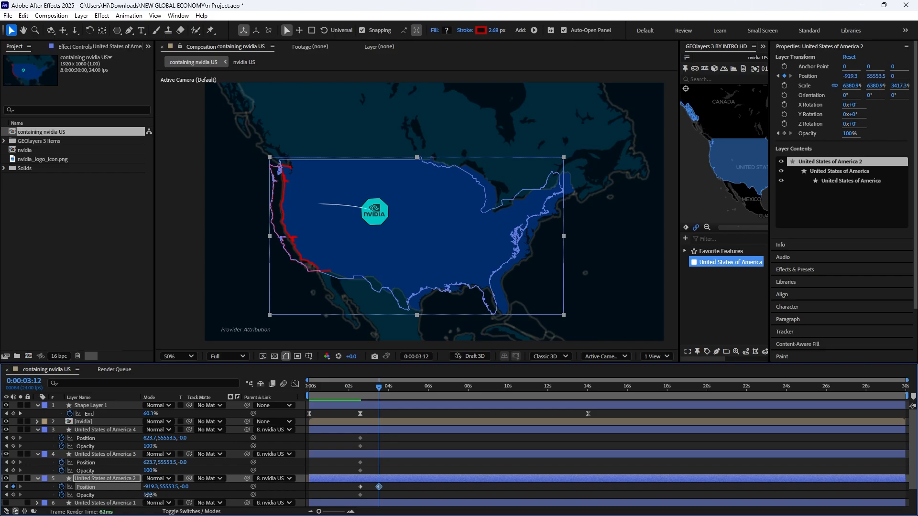
{"action": "left_click_drag", "start_coordinate": [148, 496], "coordinate": [134, 502]}
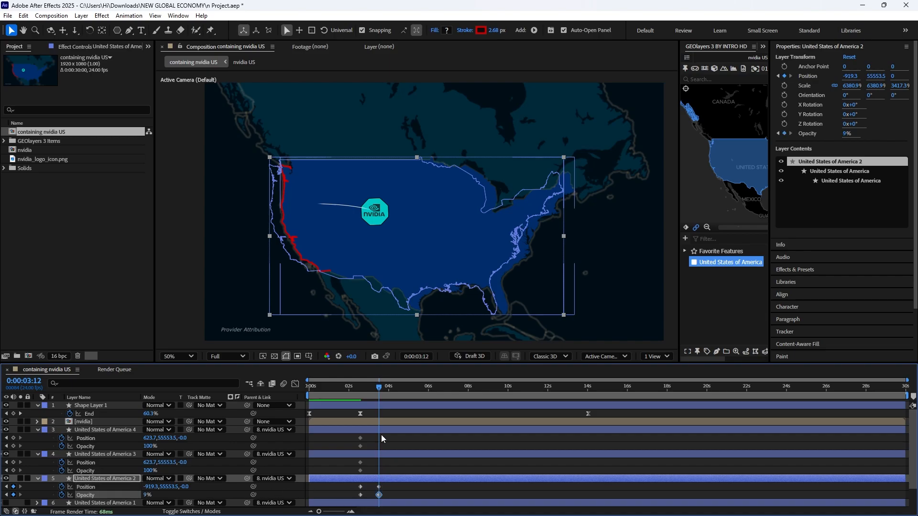
- At 0:00:04:13, keyframe United States of America 3 at X position -2826.3 with 0% opacity
{"action": "left_click_drag", "start_coordinate": [387, 392], "coordinate": [399, 392]}
{"action": "left_click", "coordinate": [383, 455]}
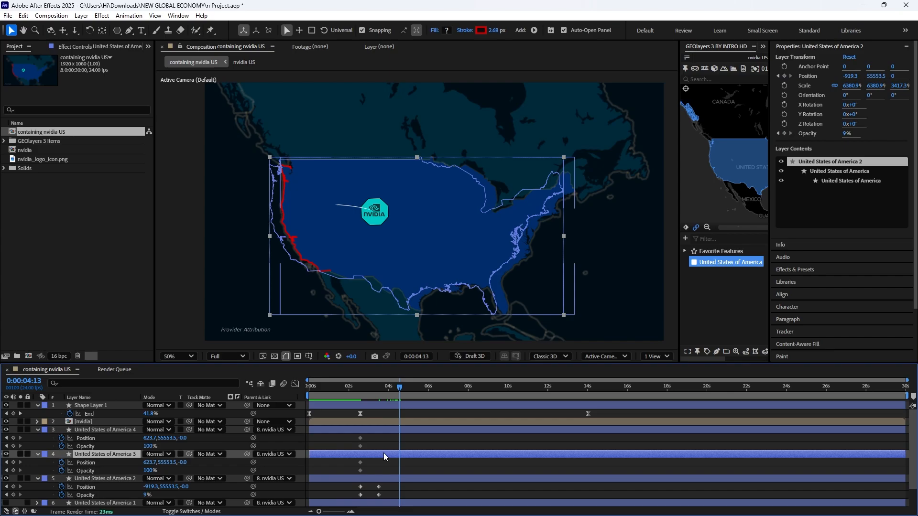
{"action": "left_click_drag", "start_coordinate": [151, 464], "coordinate": [10, 480]}
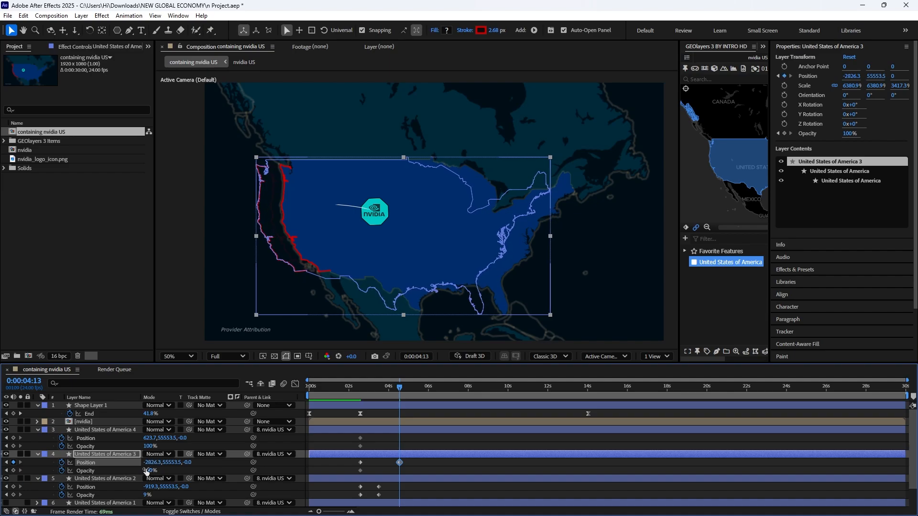
{"action": "left_click_drag", "start_coordinate": [146, 472], "coordinate": [123, 479]}
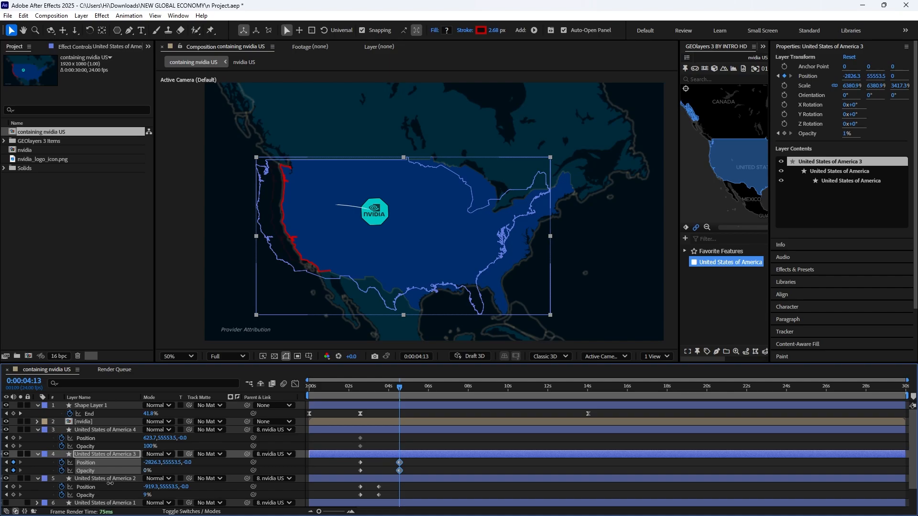
{"action": "left_click_drag", "start_coordinate": [110, 484], "coordinate": [109, 484]}
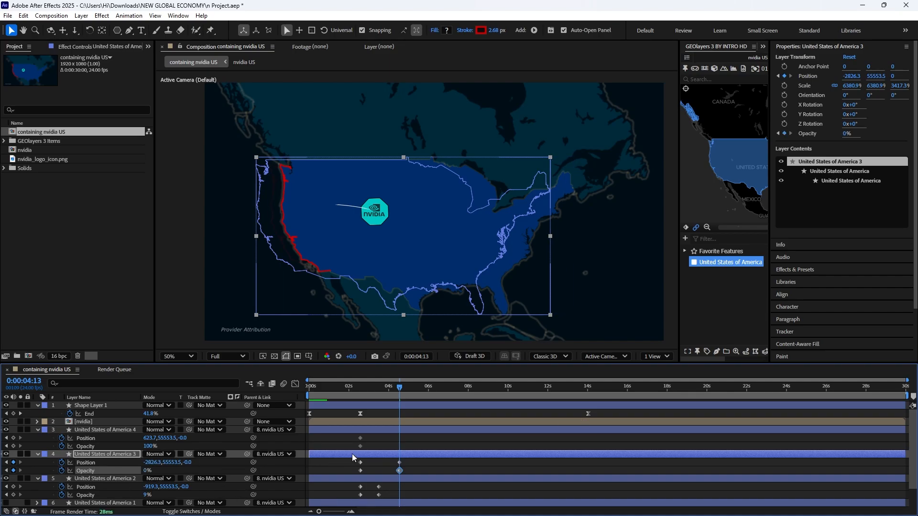
- At 0:00:05:21, keyframe United States of America 4 at X position -4586.3 with 0% opacity
{"action": "left_click_drag", "start_coordinate": [402, 386], "coordinate": [426, 395]}
{"action": "left_click_drag", "start_coordinate": [152, 439], "coordinate": [120, 443]}
{"action": "left_click_drag", "start_coordinate": [148, 446], "coordinate": [112, 450]}
{"action": "left_click", "coordinate": [418, 471]}
- Easy Ease the Position keyframes of United States of America 2 and shape their speed graph to peak early and slow down gradually
{"action": "left_click_drag", "start_coordinate": [393, 484], "coordinate": [340, 489]}
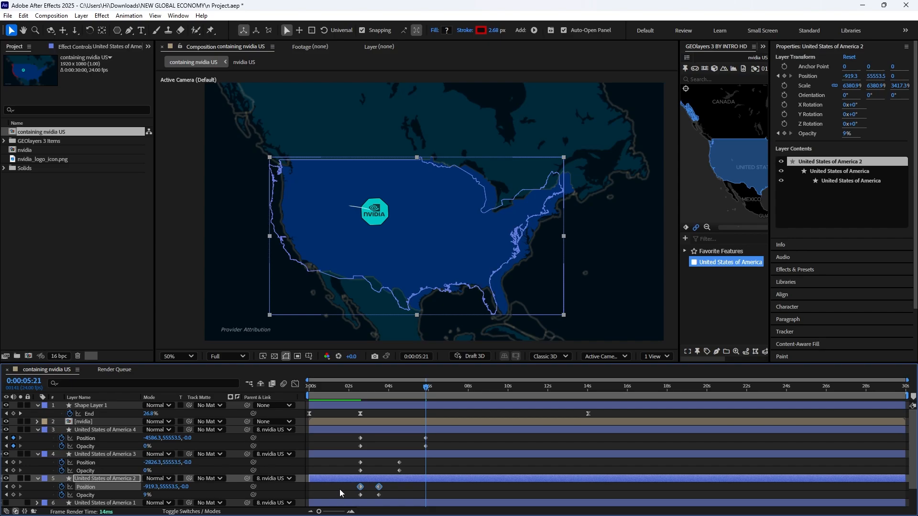
{"action": "left_click", "coordinate": [295, 384]}
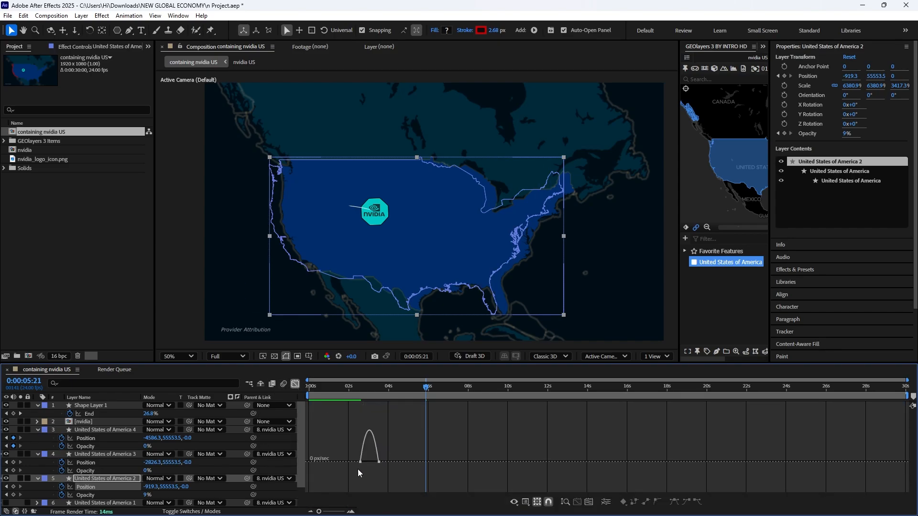
{"action": "mouse_move", "coordinate": [358, 469]}
{"action": "left_mouse_down"}
{"action": "mouse_move", "coordinate": [388, 452]}
{"action": "mouse_move", "coordinate": [346, 467]}
{"action": "left_mouse_up"}
{"action": "scroll", "coordinate": [376, 462], "scroll_direction": "up", "scroll_amount": 3}
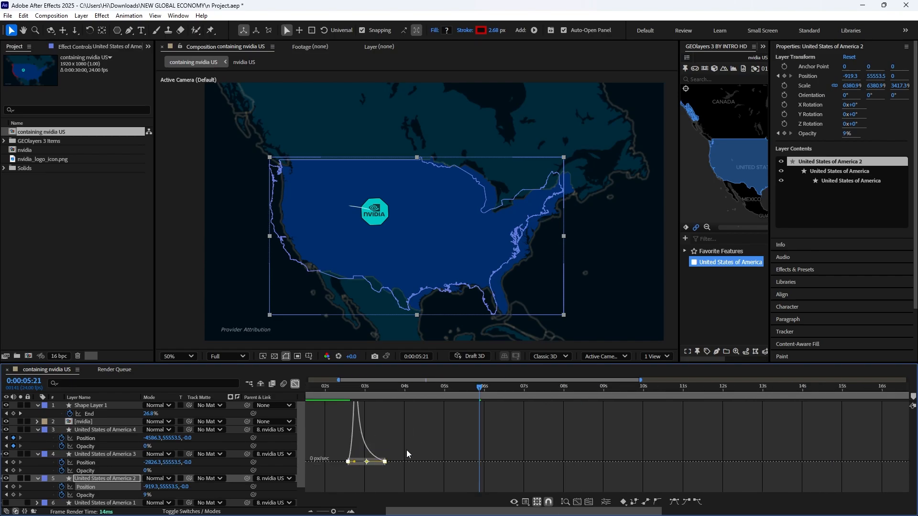
{"action": "key", "text": "ctrl+s"}
{"action": "left_click", "coordinate": [296, 384]}
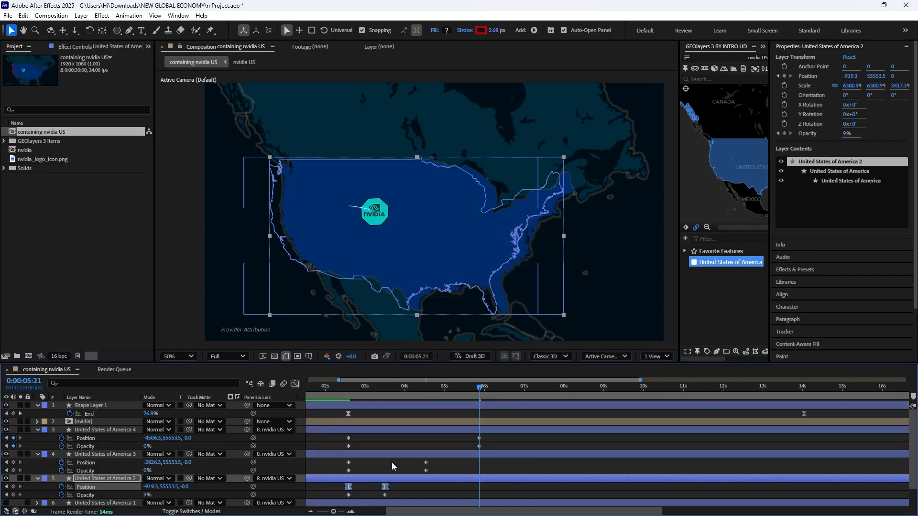
- Apply Easy Ease to the Position keyframes of United States of America 3 and United States of America 4
{"action": "left_click_drag", "start_coordinate": [448, 461], "coordinate": [336, 465]}
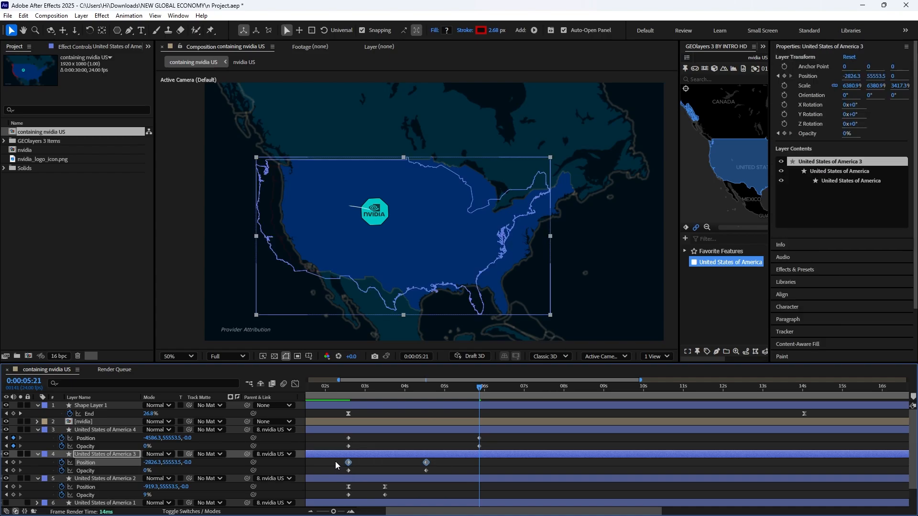
{"action": "key", "text": "F9"}
{"action": "left_click_drag", "start_coordinate": [492, 438], "coordinate": [311, 445]}
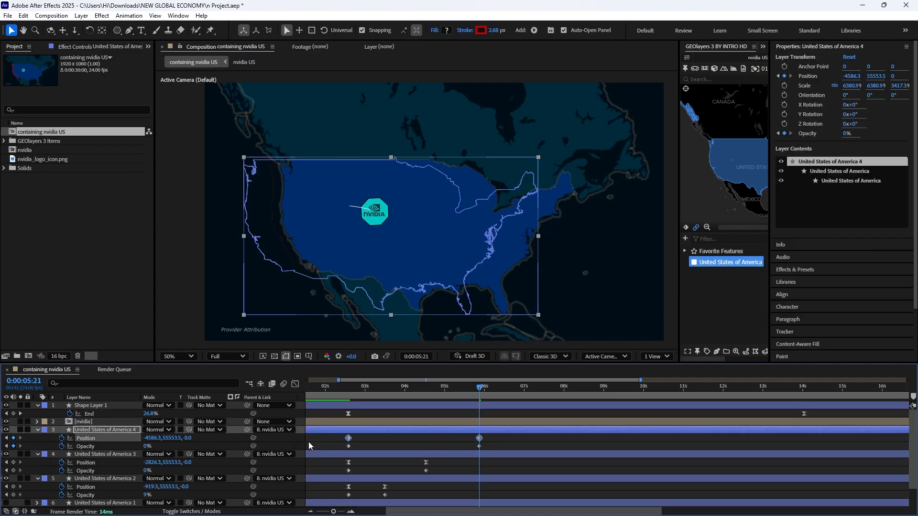
{"action": "key", "text": "F9"}
- Reshape the Position speed graph of United States of America 3 to start fast and slow down gradually
{"action": "left_click_drag", "start_coordinate": [444, 461], "coordinate": [337, 466]}
{"action": "left_click", "coordinate": [295, 384]}
{"action": "left_click_drag", "start_coordinate": [413, 462], "coordinate": [355, 462]}
{"action": "left_click", "coordinate": [296, 384]}
- Reshape the Position speed graph of United States of America 4 to start fast and slow down gradually, and move the playhead back before the ripple
{"action": "left_click_drag", "start_coordinate": [494, 436], "coordinate": [306, 442]}
{"action": "left_click", "coordinate": [295, 384]}
{"action": "scroll", "coordinate": [454, 454], "scroll_direction": "left", "scroll_amount": 3}
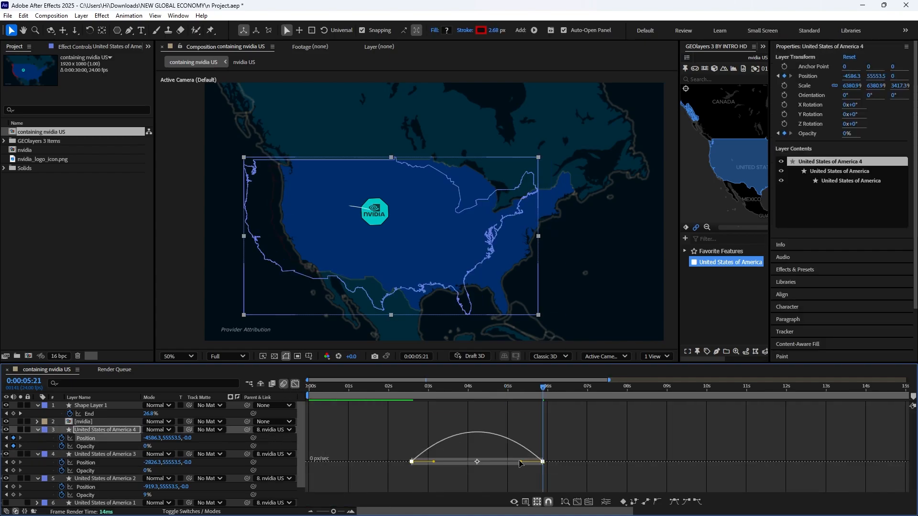
{"action": "left_click_drag", "start_coordinate": [520, 462], "coordinate": [421, 462]}
{"action": "left_click", "coordinate": [296, 384]}
{"action": "left_click_drag", "start_coordinate": [408, 388], "coordinate": [333, 396]}
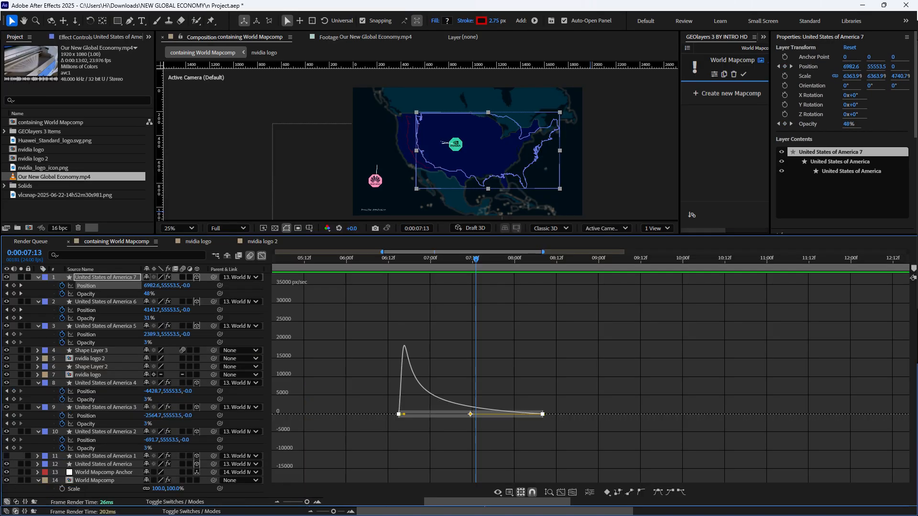